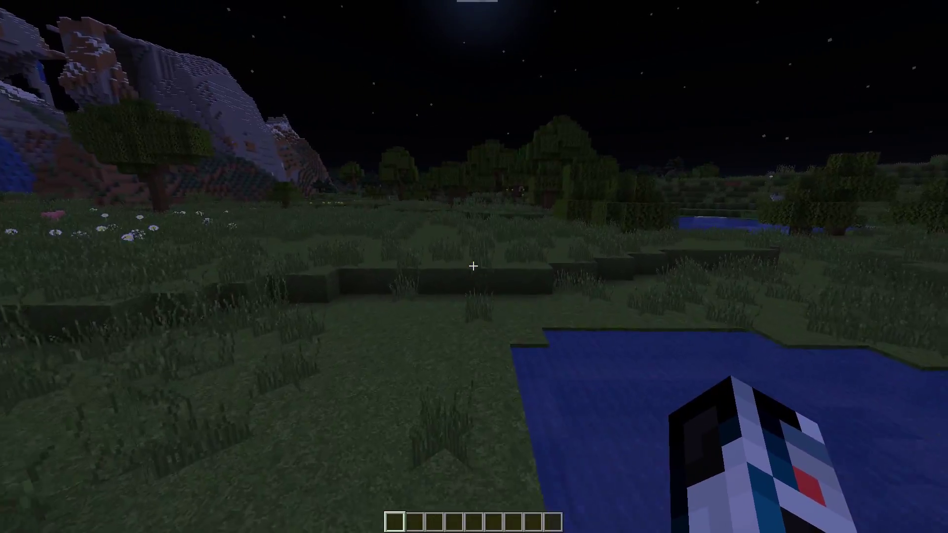
# Walk the armored character around the wooden house and switch to third-person view to show the armor.
pyautogui.press('w')
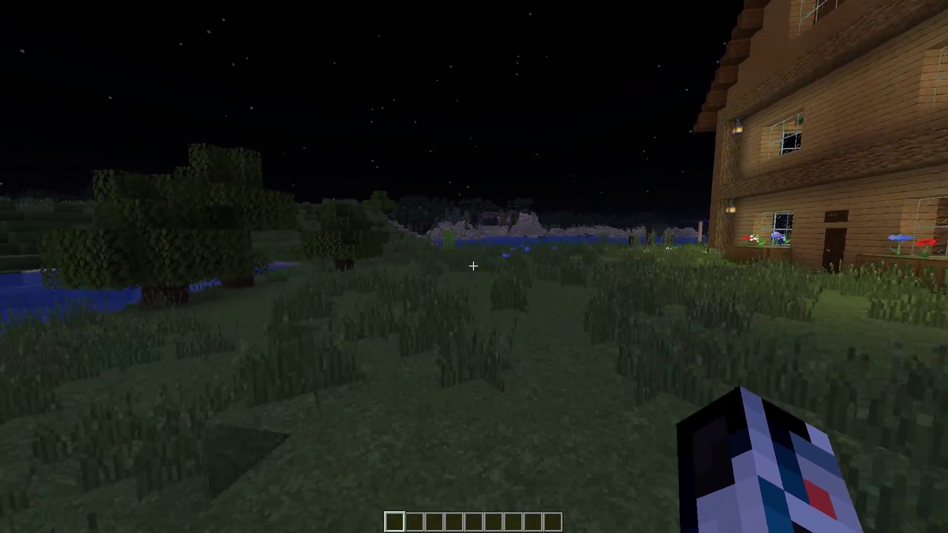
pyautogui.press('w')
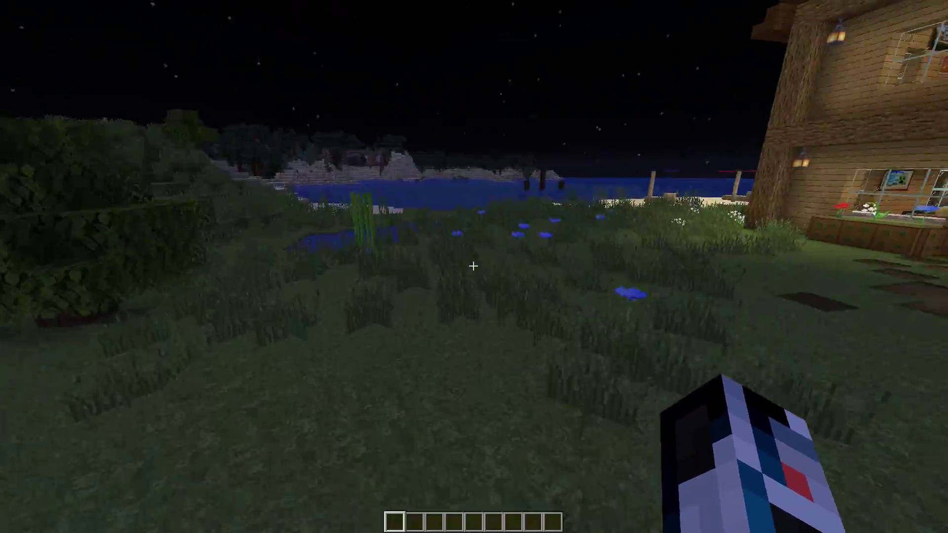
pyautogui.press('w')
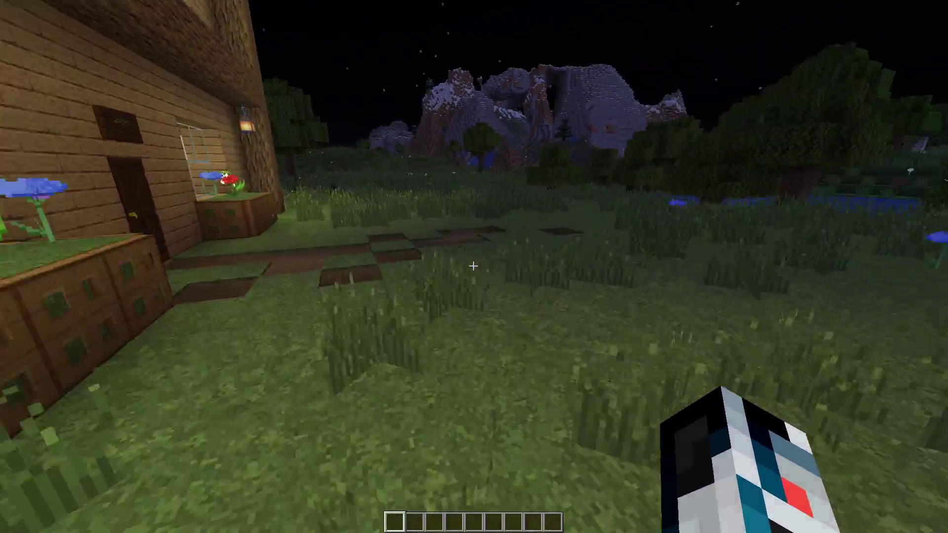
pyautogui.press('w')
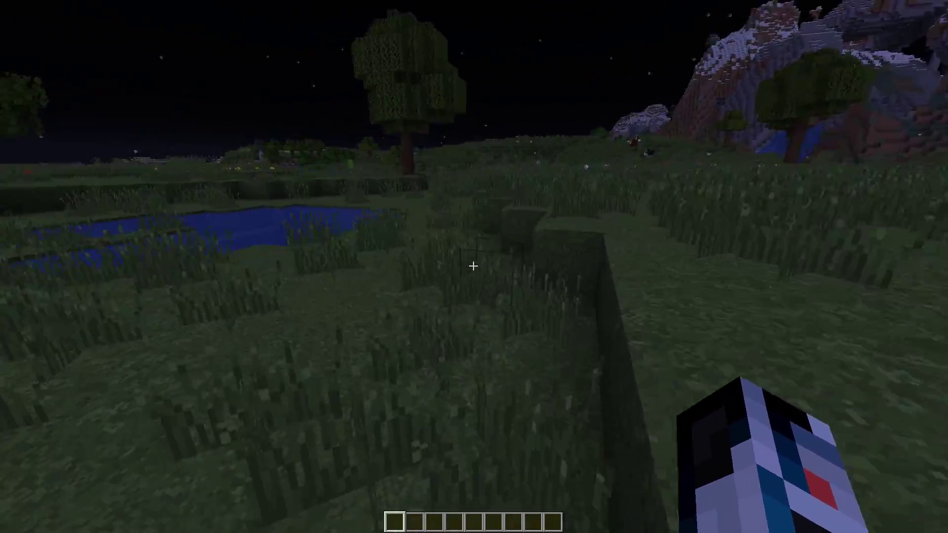
pyautogui.press('w')
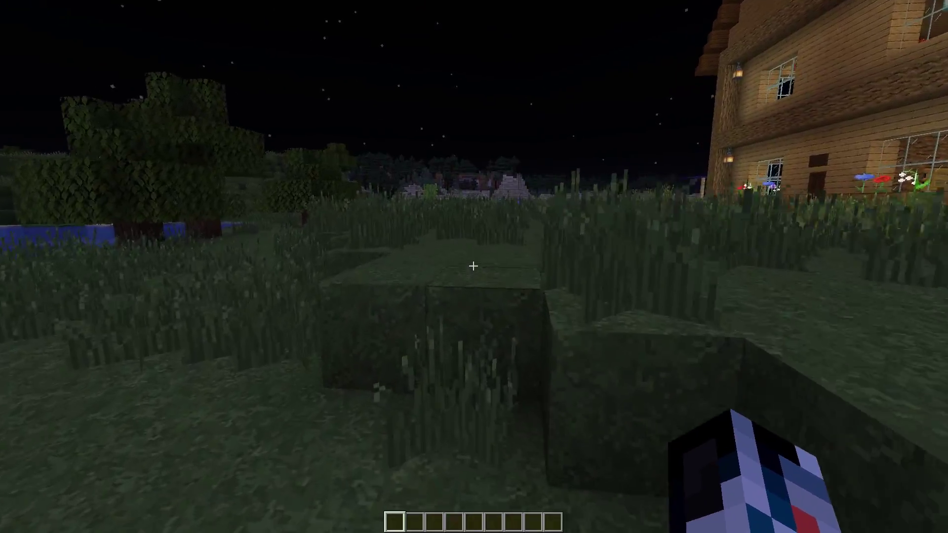
pyautogui.press('w')
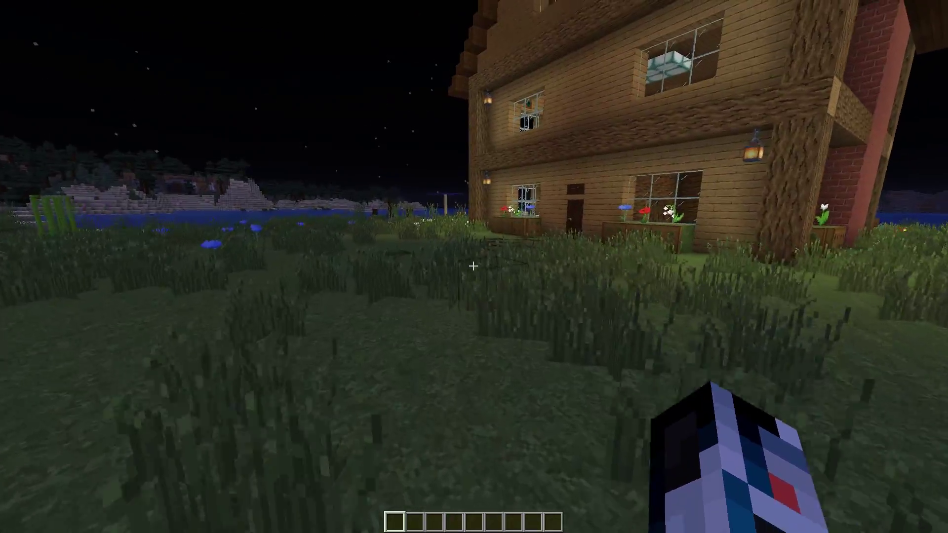
pyautogui.press('F5')
pyautogui.press('F5')
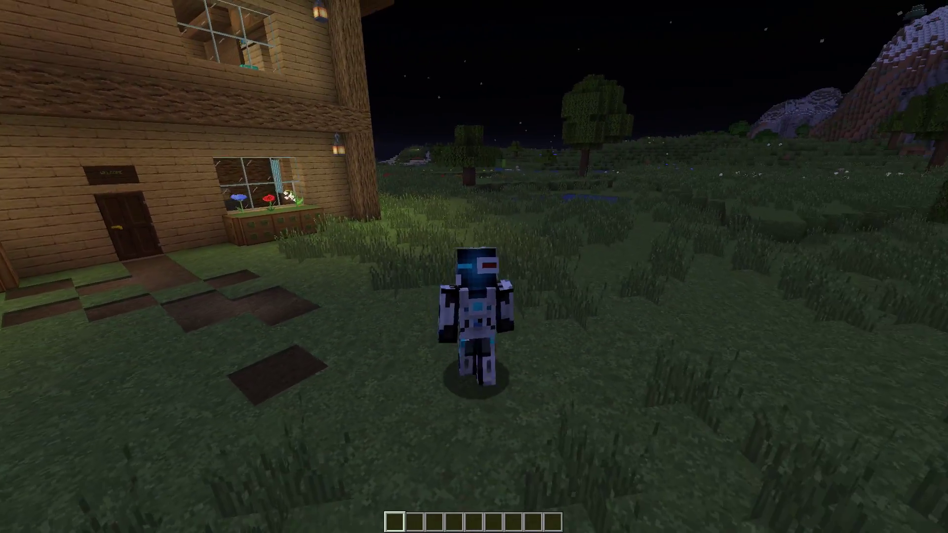
pyautogui.press('F5')
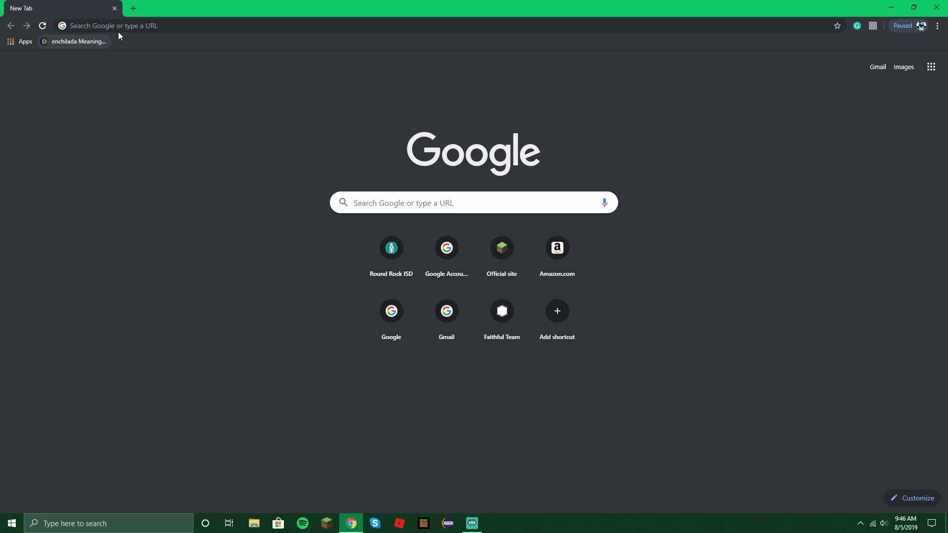
# Search Google for 'minecraft forge'.
pyautogui.click(141, 26)
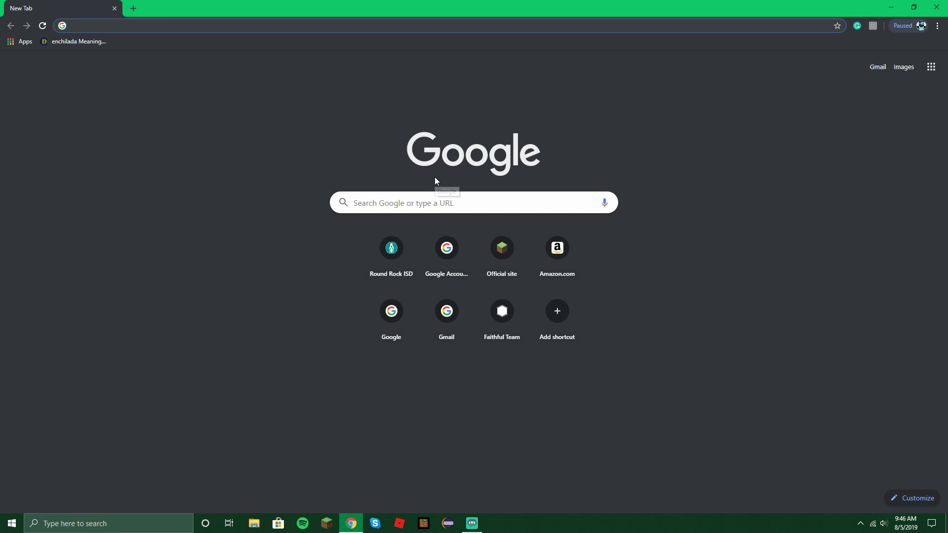
pyautogui.write('minecra')
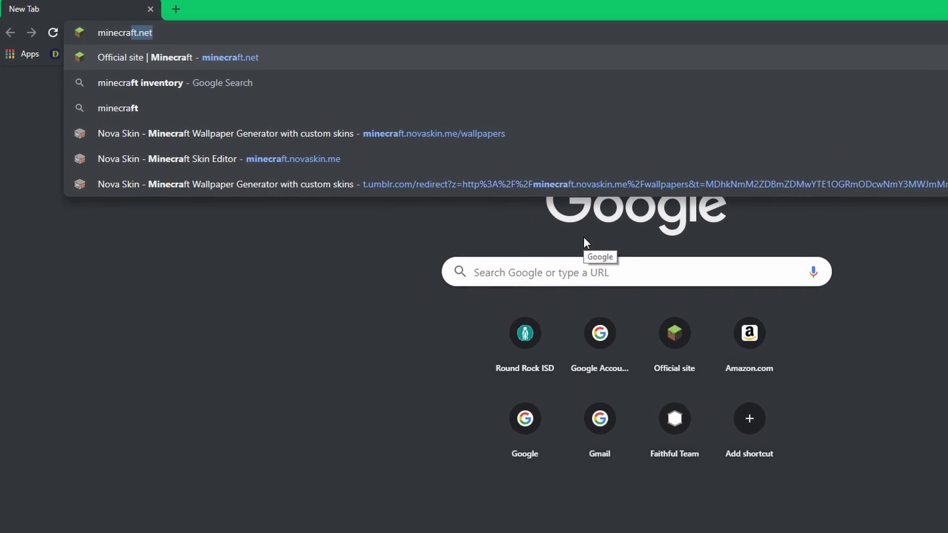
pyautogui.write('ft forge')
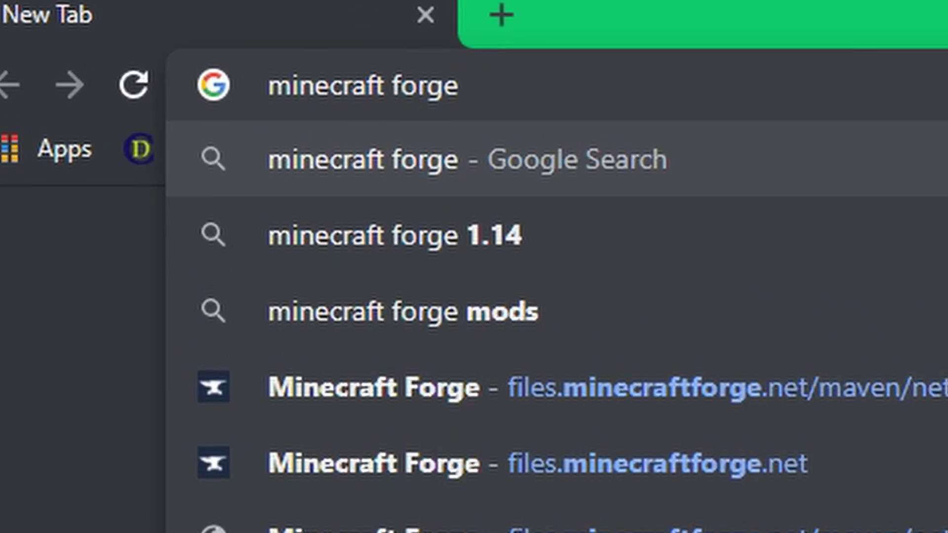
pyautogui.press('Return')
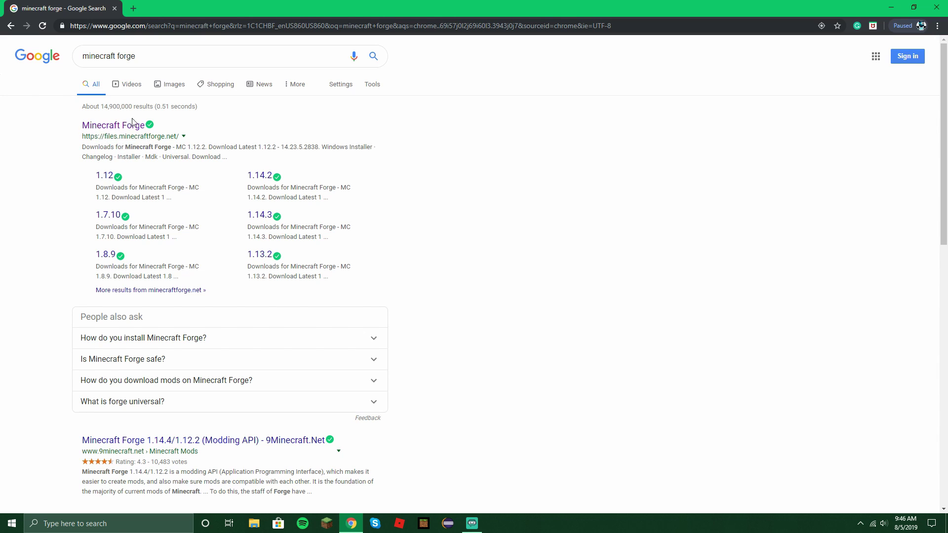
# Open the Forge downloads site, select version 1.14.4 and try its installer link.
pyautogui.click(106, 129)
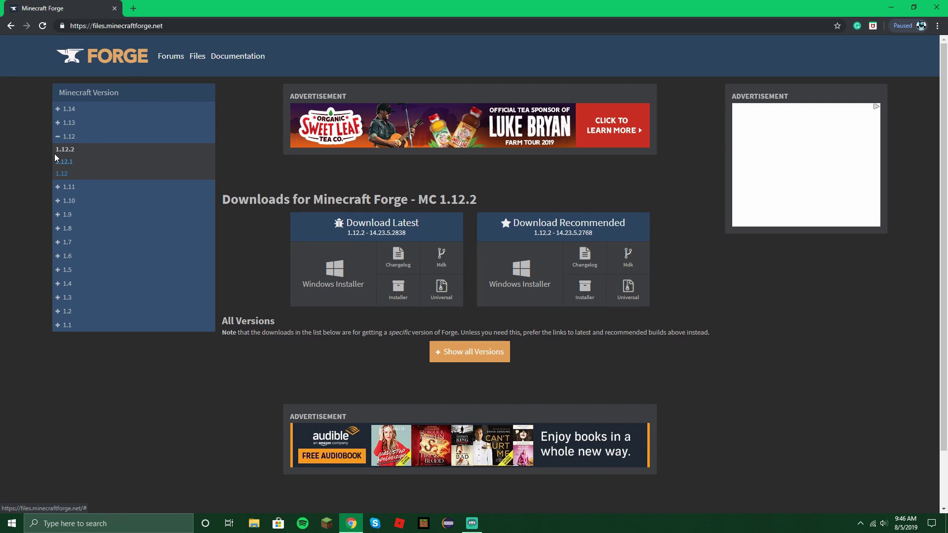
pyautogui.click(93, 110)
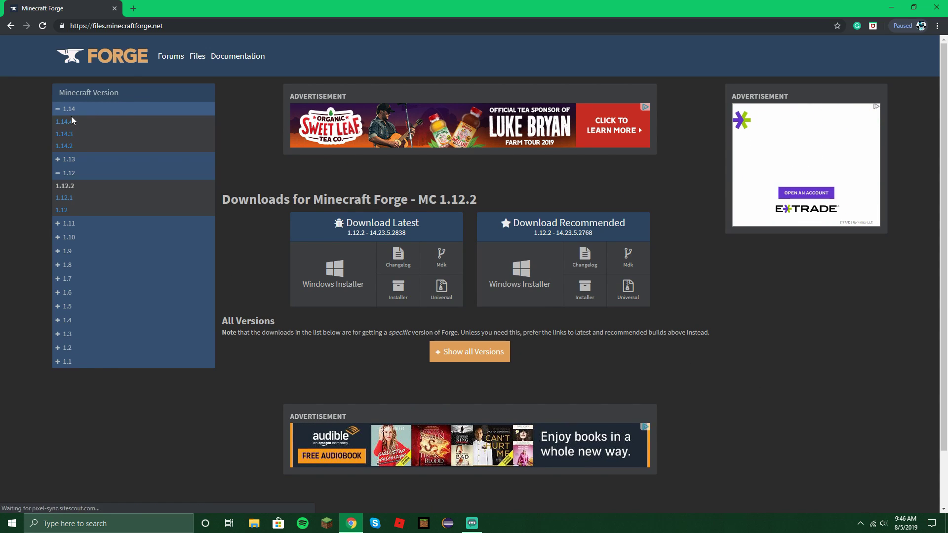
pyautogui.click(72, 122)
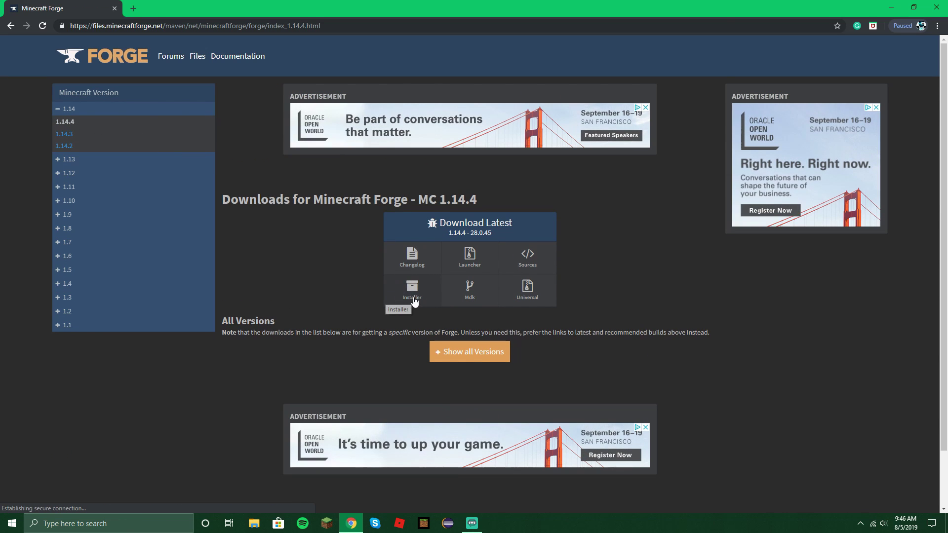
pyautogui.click(404, 294)
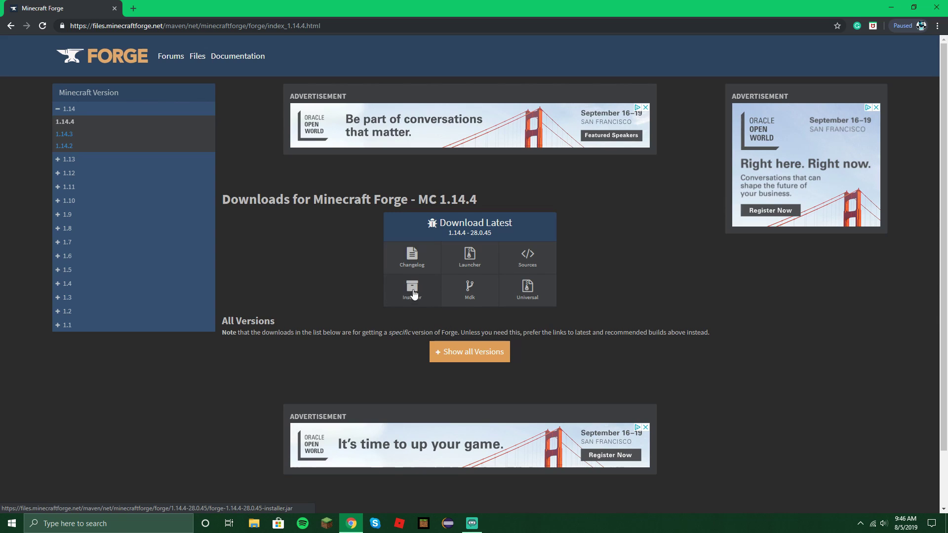
# Browse the Forge download pages for versions 1.13.2 and 1.8.9.
pyautogui.click(67, 161)
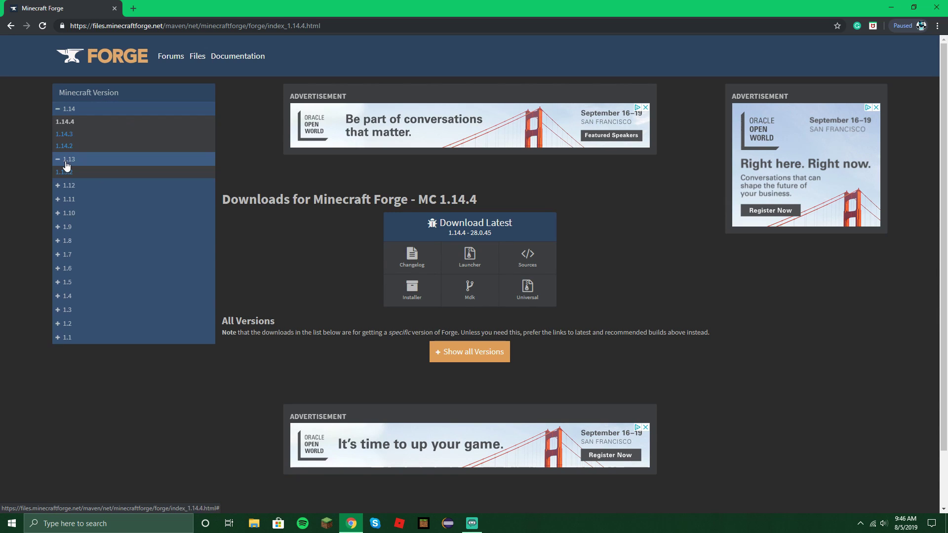
pyautogui.click(63, 173)
pyautogui.click(66, 205)
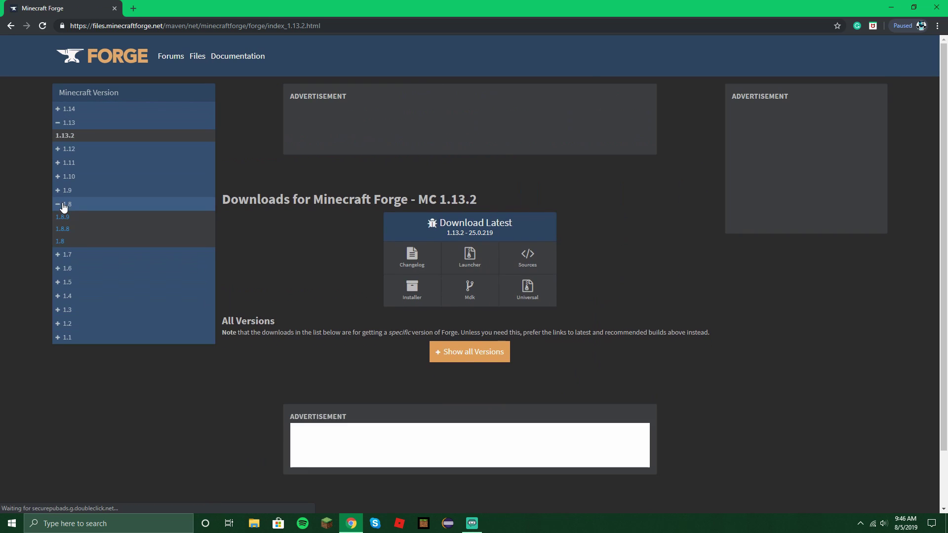
pyautogui.click(72, 220)
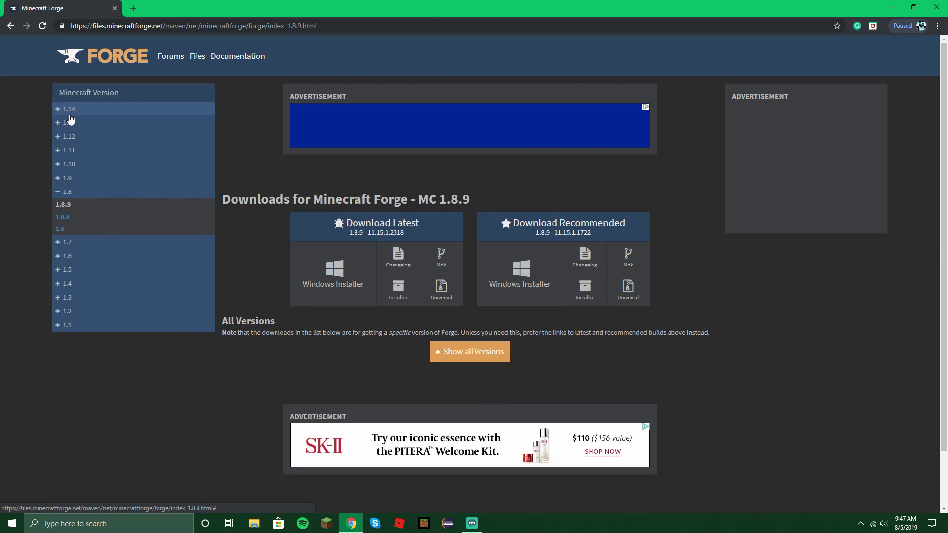
# Return to the 1.14.4 page and download the Forge 1.14.4 installer.
pyautogui.click(68, 110)
pyautogui.click(73, 122)
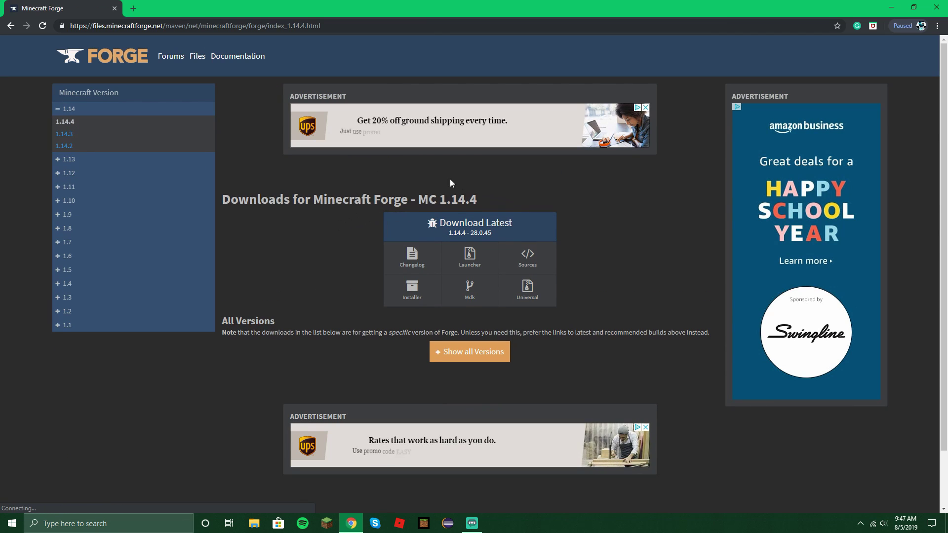
pyautogui.click(421, 305)
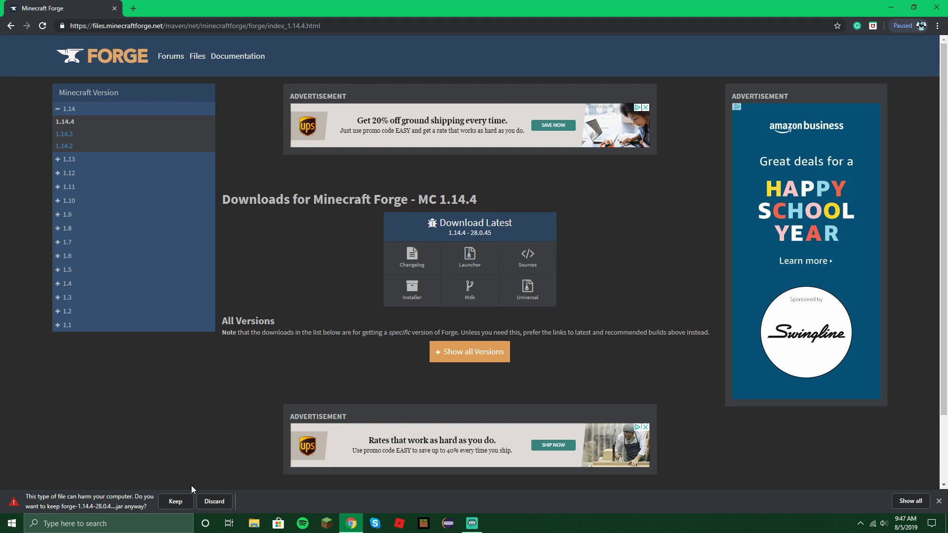
# Keep the downloaded Forge installer and launch it.
pyautogui.click(179, 501)
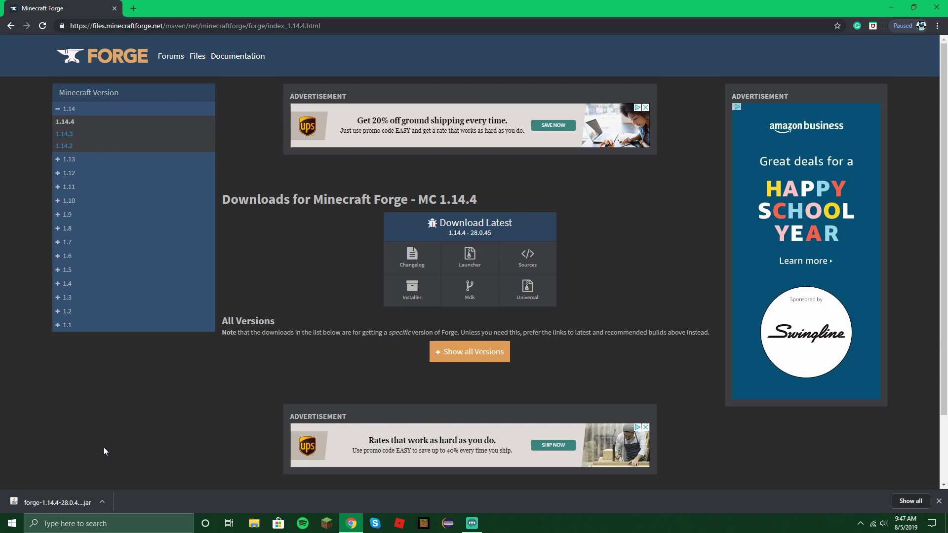
pyautogui.click(101, 503)
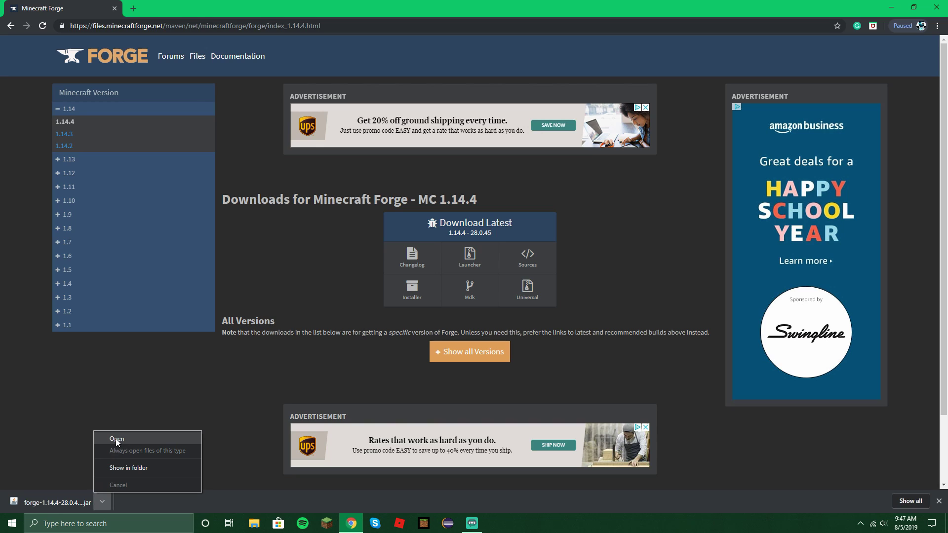
pyautogui.click(115, 439)
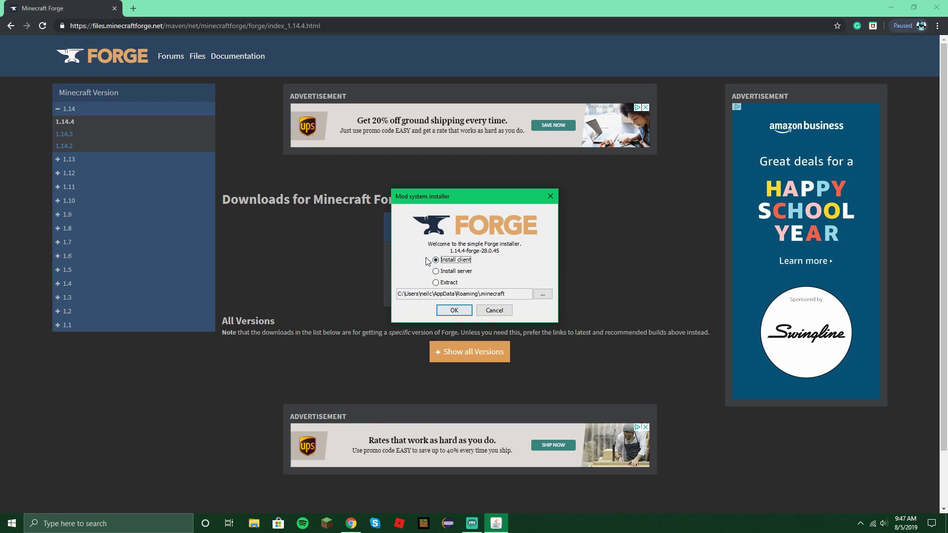
# Install the Forge 1.14.4-28.0.45 client and confirm the success message.
pyautogui.click(453, 312)
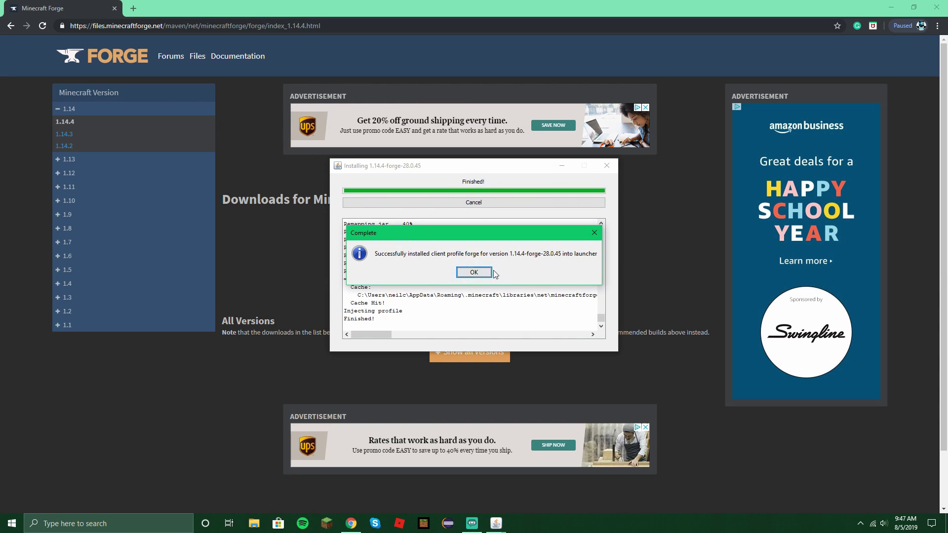
pyautogui.click(472, 272)
pyautogui.moveTo(400, 234); pyautogui.dragTo(402, 219)
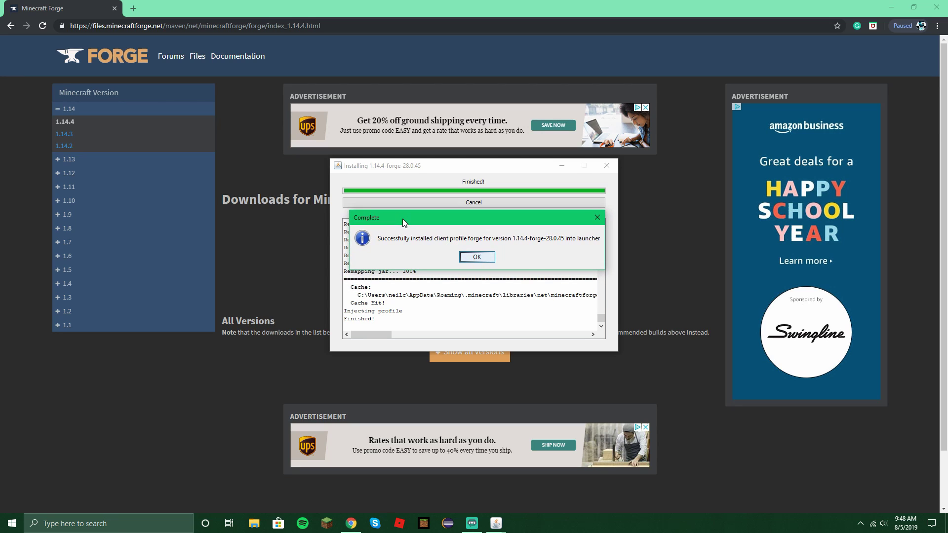
pyautogui.click(477, 257)
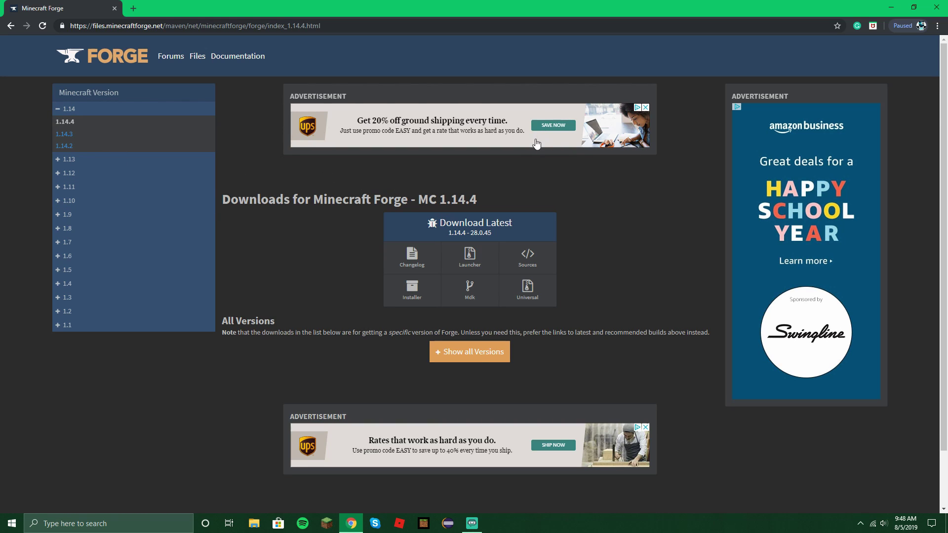
# Go back three pages in browser history to the Forge 1.12.2 downloads page.
pyautogui.hotkey('alt', 'Left')
pyautogui.hotkey('alt', 'Left')
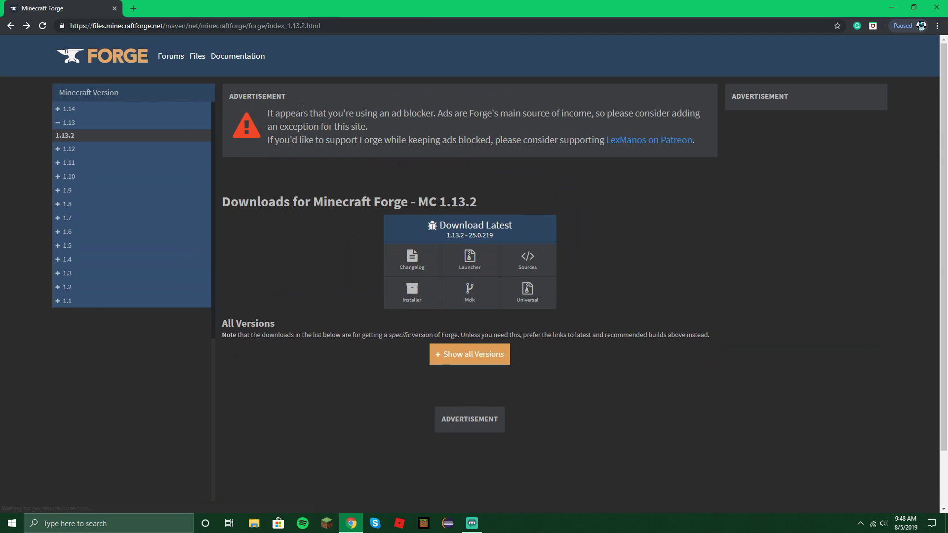
pyautogui.hotkey('alt', 'Left')
pyautogui.hotkey('alt', 'Left')
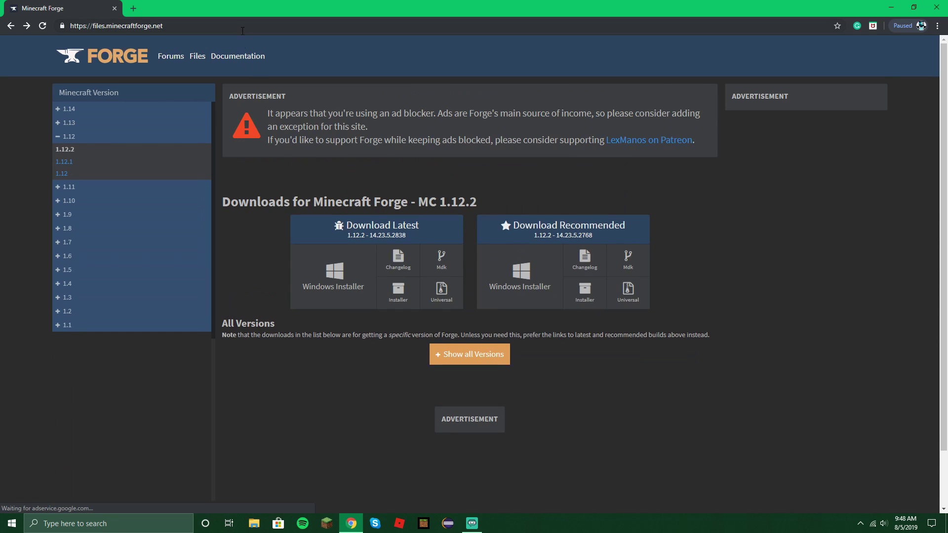
pyautogui.hotkey('alt', 'Left')
# Change the Google search to 'minecraft mods 1.14.4' and run it.
pyautogui.click(244, 53)
pyautogui.press('BackSpace')
pyautogui.press('BackSpace')
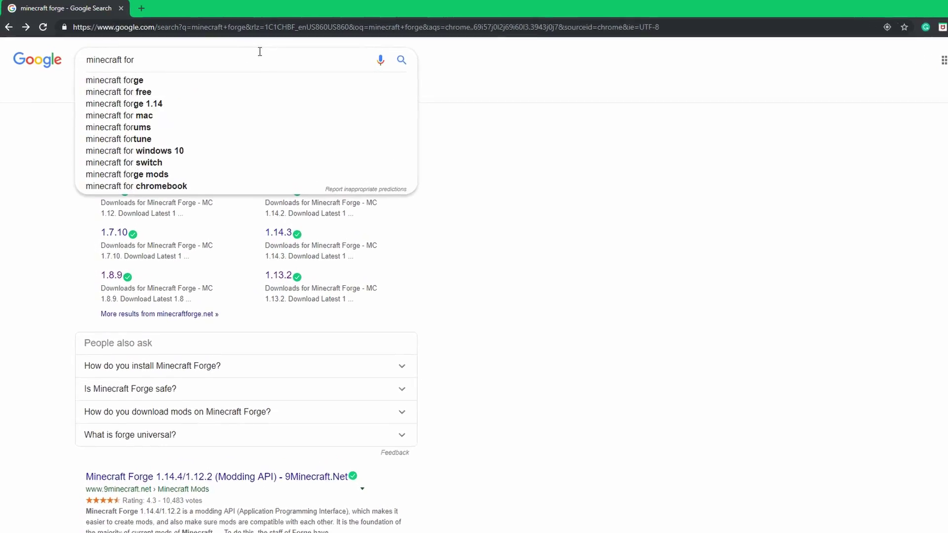
pyautogui.press('BackSpace')
pyautogui.press('BackSpace')
pyautogui.press('BackSpace')
pyautogui.write('mods ')
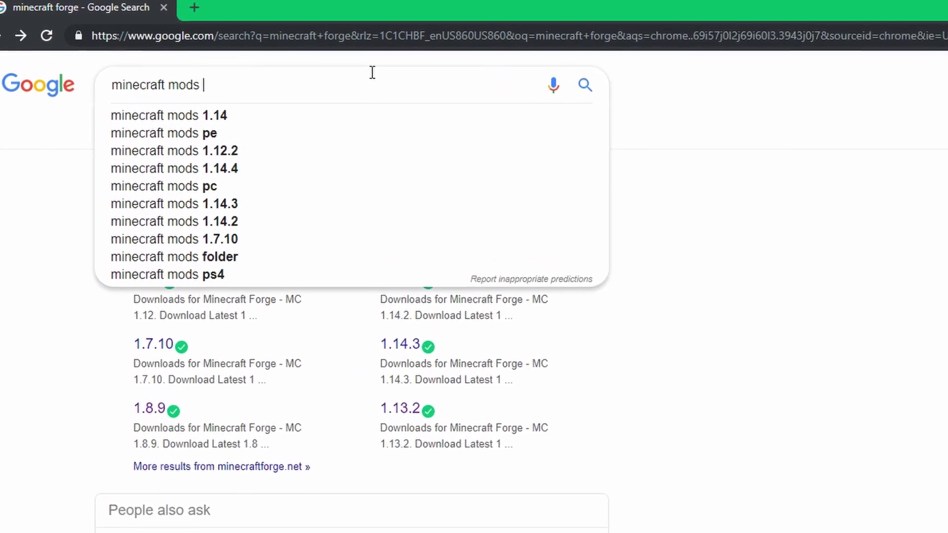
pyautogui.write('1.14.4')
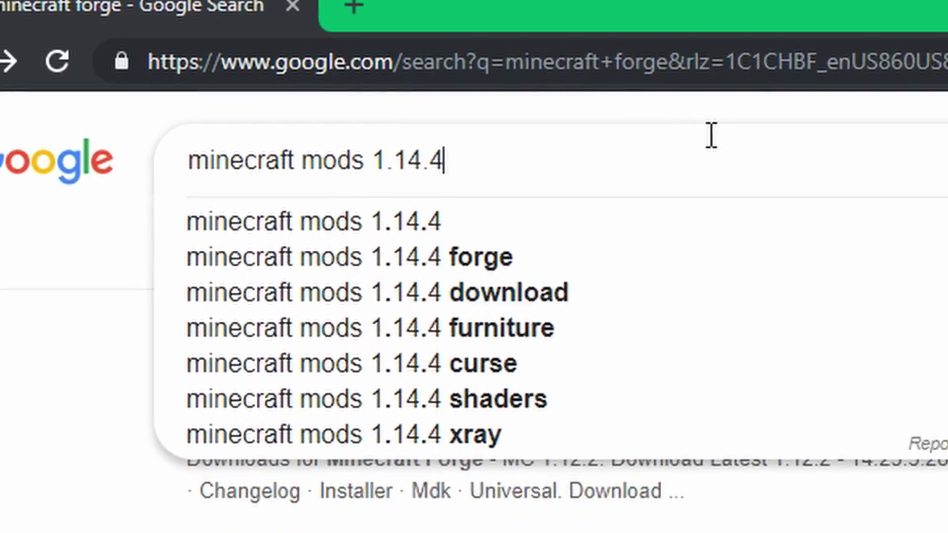
pyautogui.press('Return')
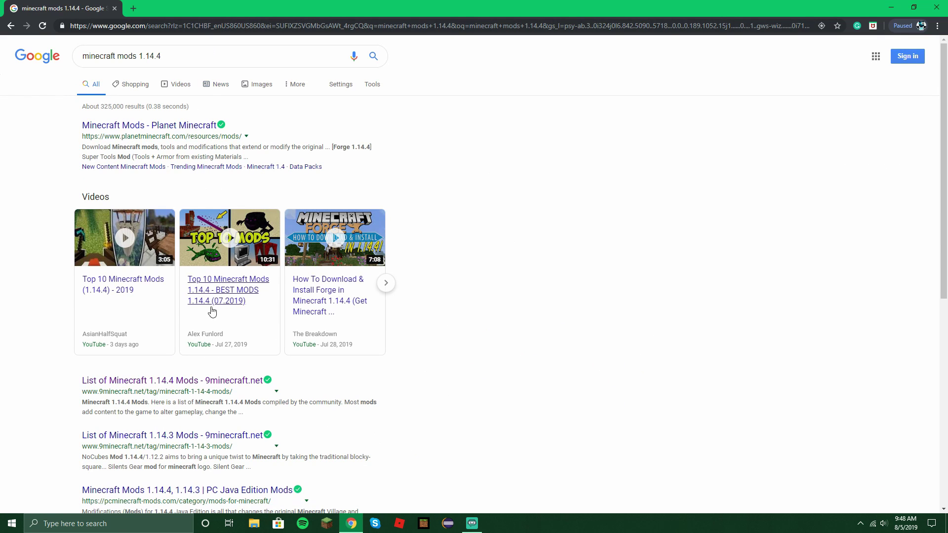
# Open 9Minecraft's 1.14.4 mods list, go to page 2 and scroll to Rhodonite Mod.
pyautogui.click(200, 380)
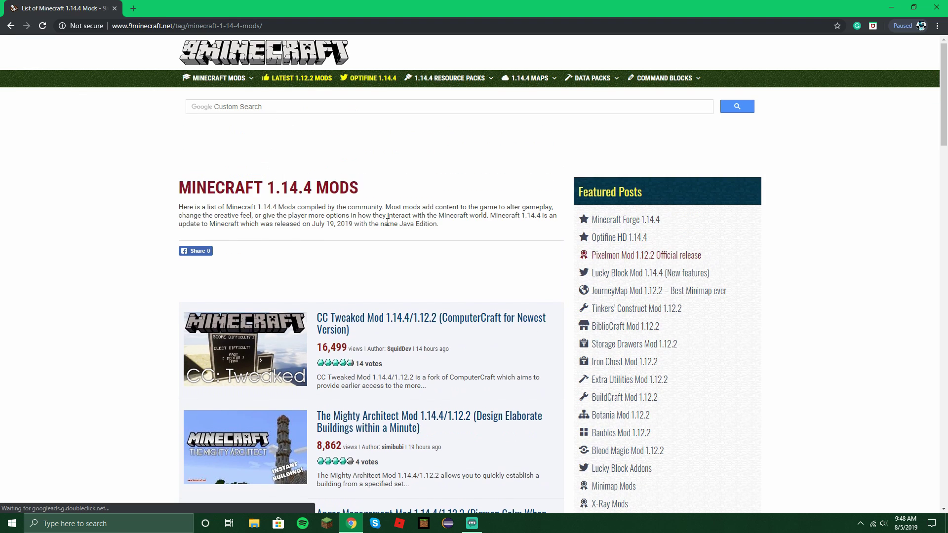
pyautogui.scroll(-20, 387, 222)
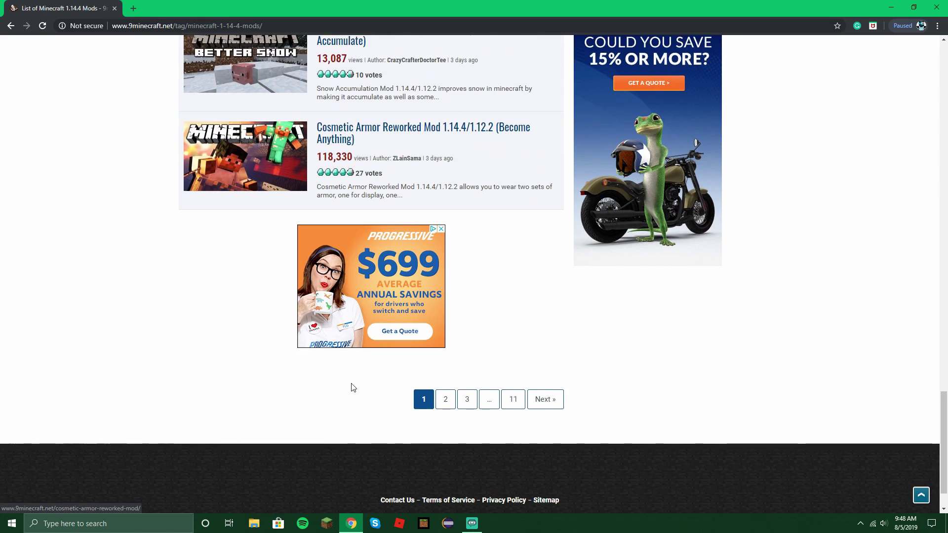
pyautogui.click(445, 347)
pyautogui.scroll(-4, 299, 198)
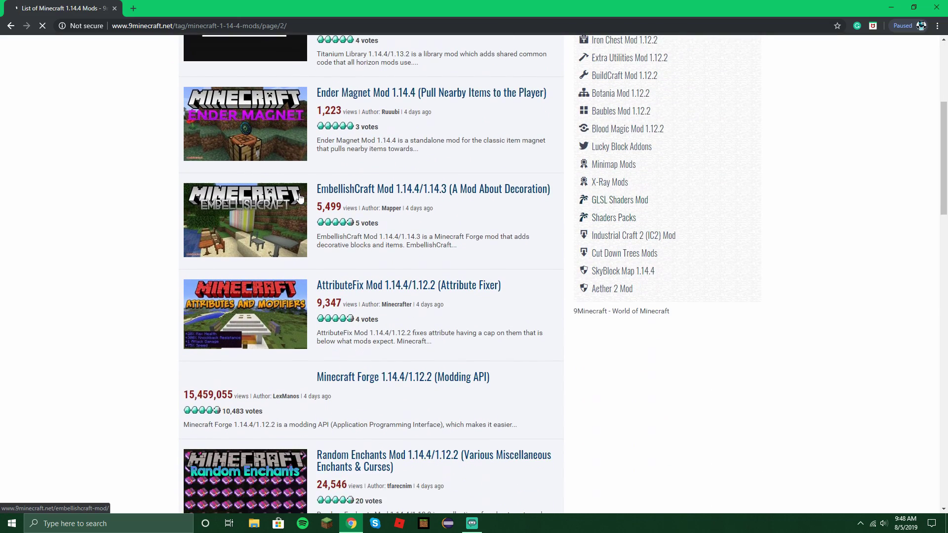
pyautogui.scroll(-10, 299, 197)
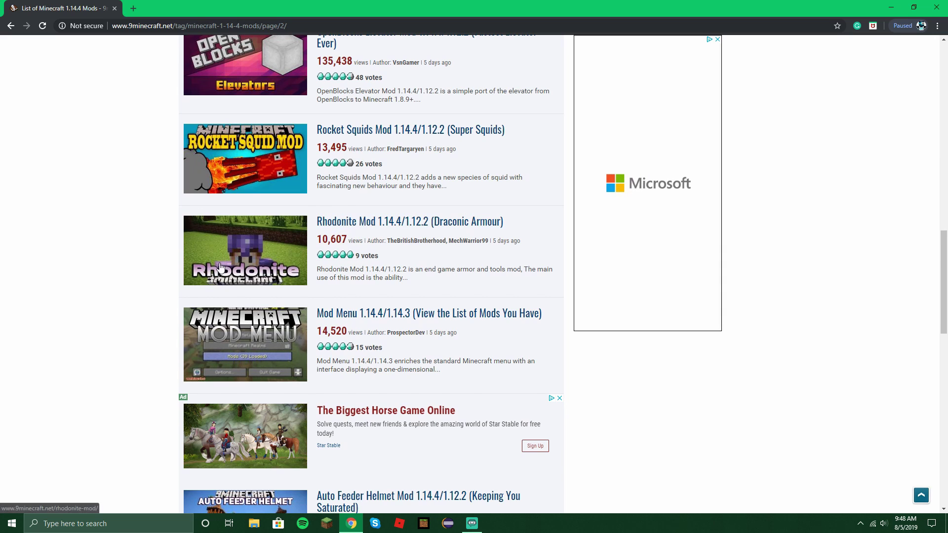
# Open the Rhodonite Mod page and scroll down to its download links.
pyautogui.click(220, 267)
pyautogui.scroll(-5, 270, 232)
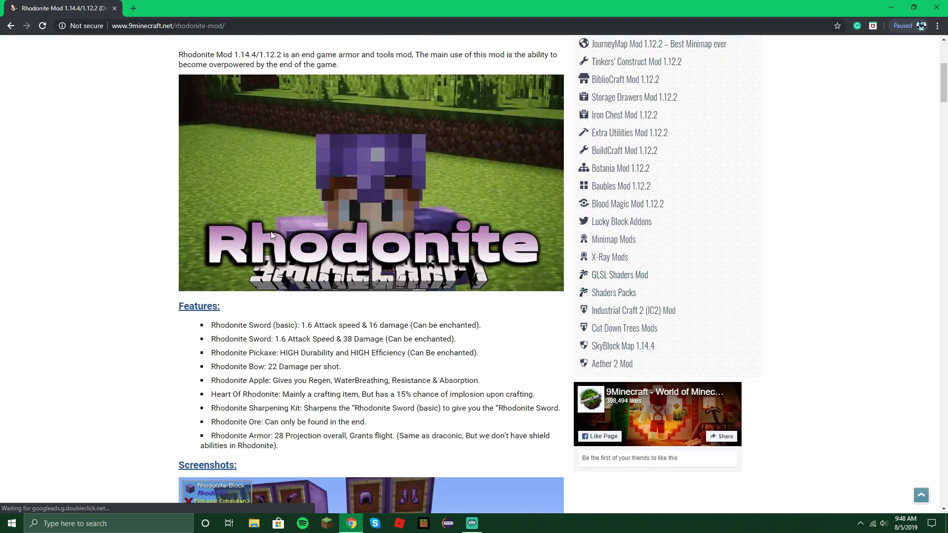
pyautogui.scroll(-20, 270, 231)
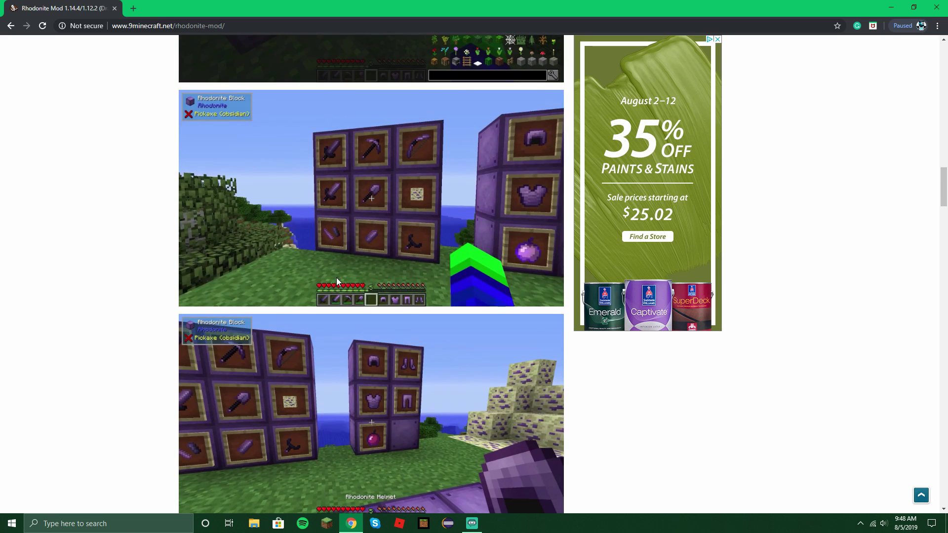
pyautogui.scroll(-15, 337, 280)
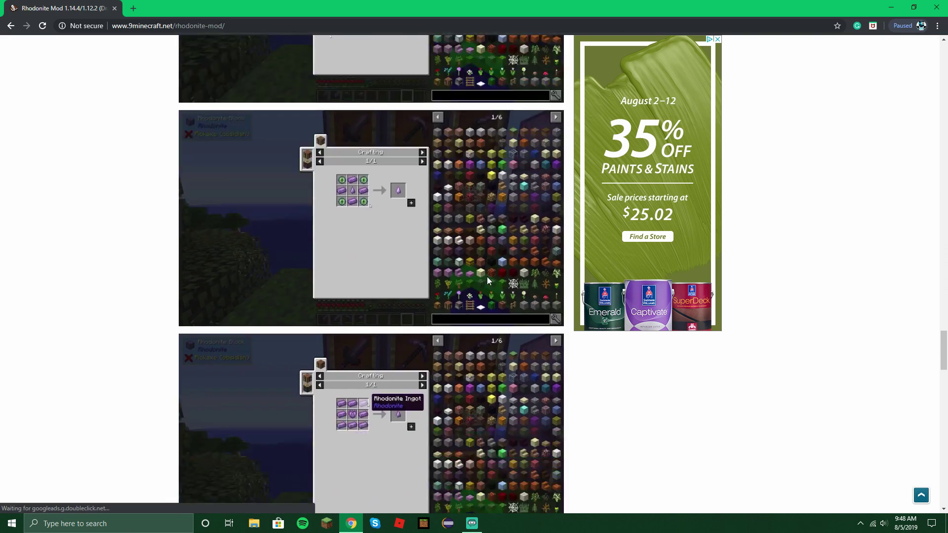
pyautogui.scroll(-10, 545, 280)
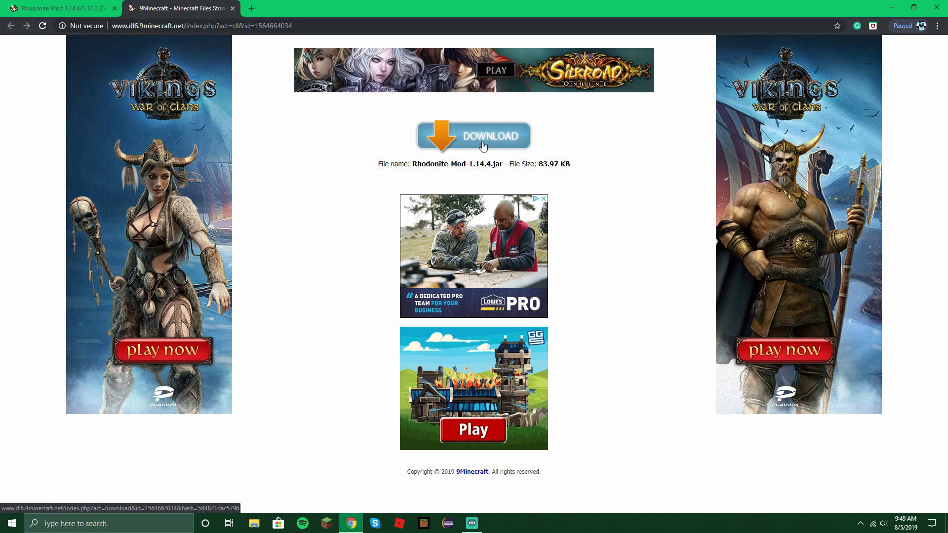
# Download Rhodonite-Mod-1.14.4.jar, close the ad tabs and keep the file despite the warning.
pyautogui.click(483, 146)
pyautogui.click(351, 8)
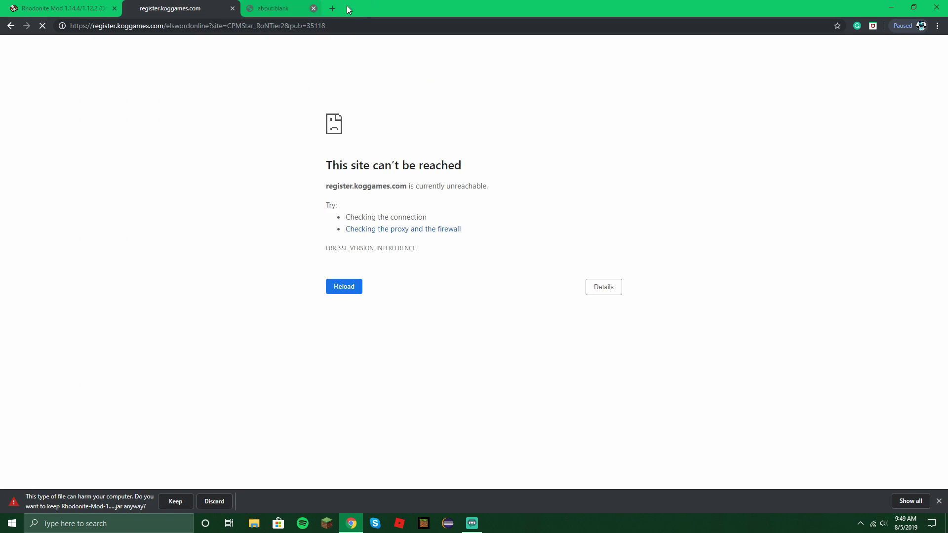
pyautogui.click(233, 8)
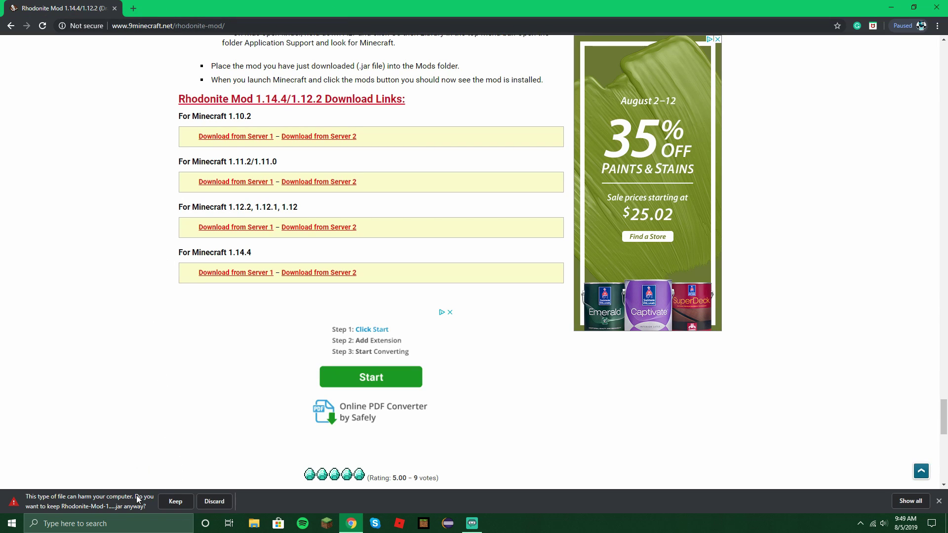
pyautogui.click(177, 502)
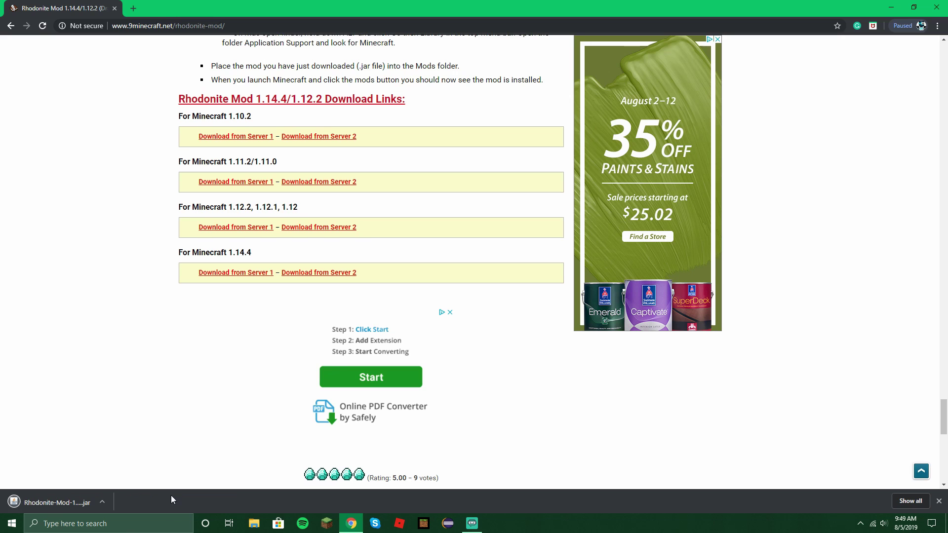
pyautogui.click(103, 503)
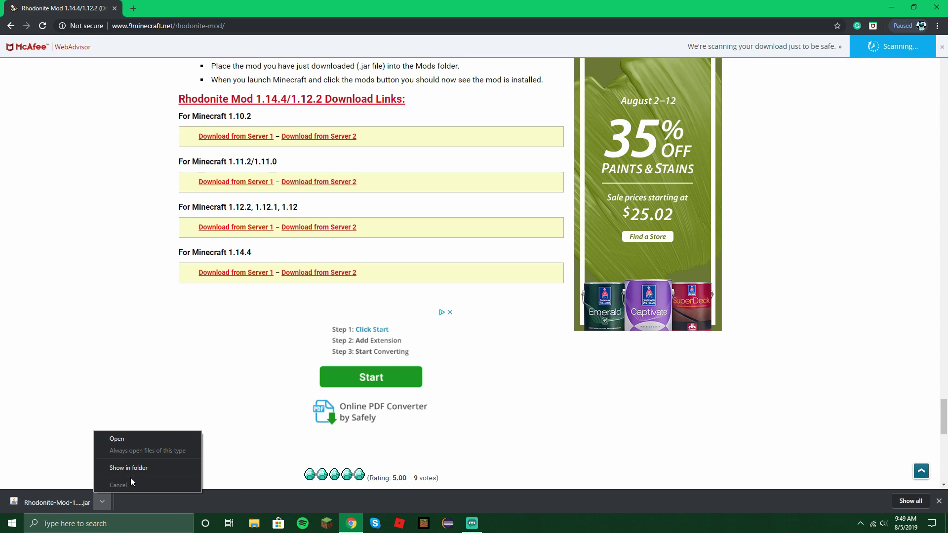
# Reveal Rhodonite-Mod-1.14.4.jar in the Downloads folder and copy it.
pyautogui.click(131, 470)
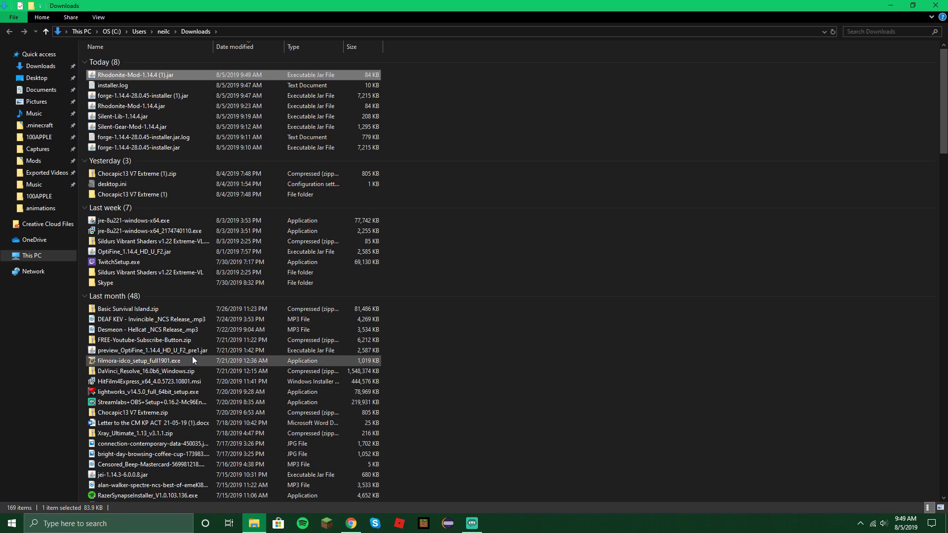
pyautogui.rightClick(143, 76)
pyautogui.click(111, 106)
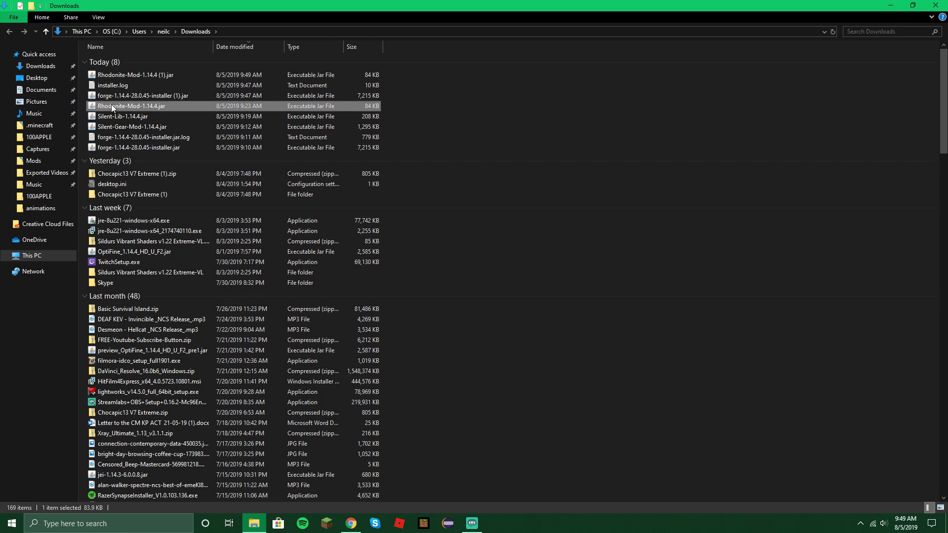
pyautogui.rightClick(111, 105)
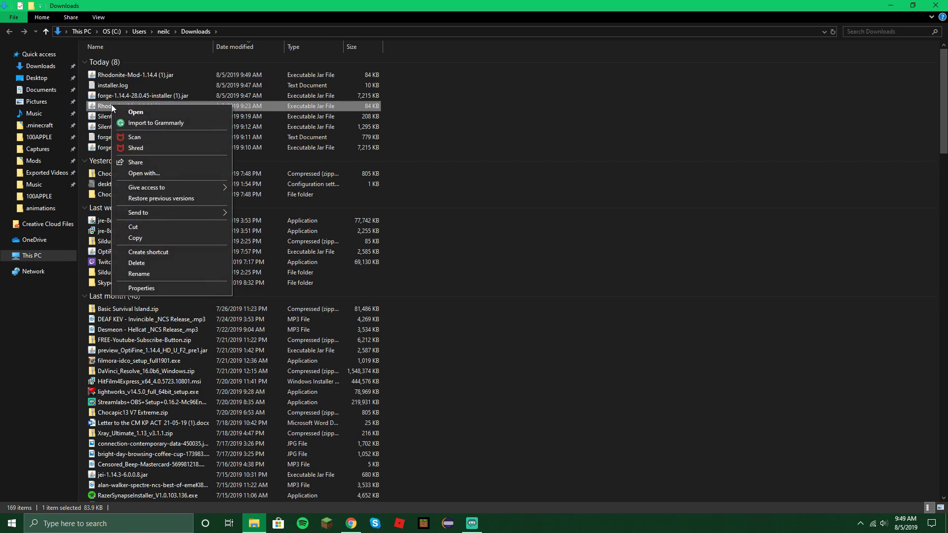
pyautogui.click(140, 239)
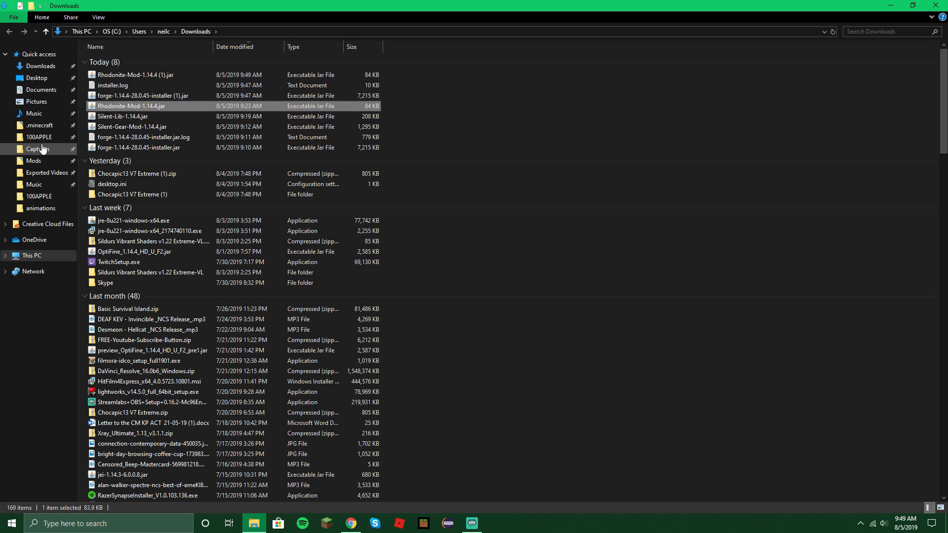
pyautogui.click(93, 529)
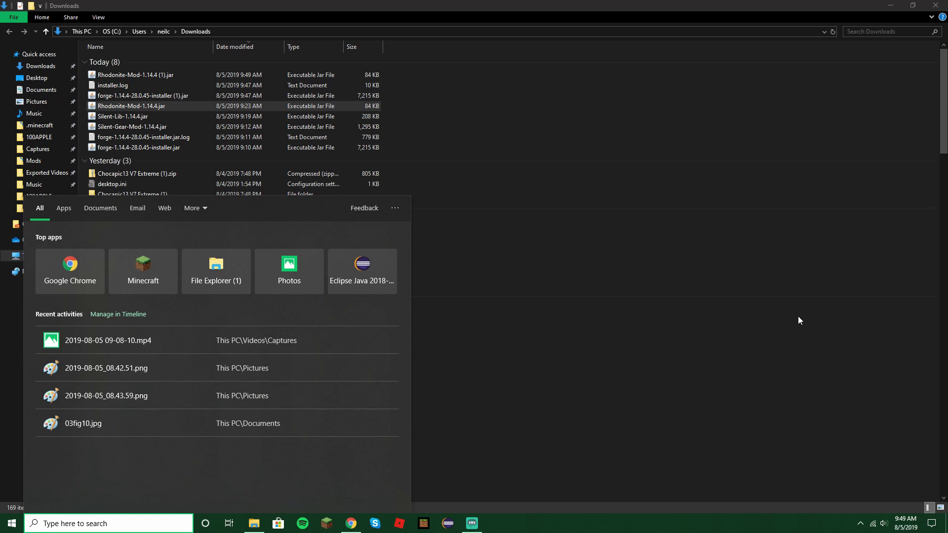
# Search %appdata% to open the AppData Roaming folder.
pyautogui.write('%ap')
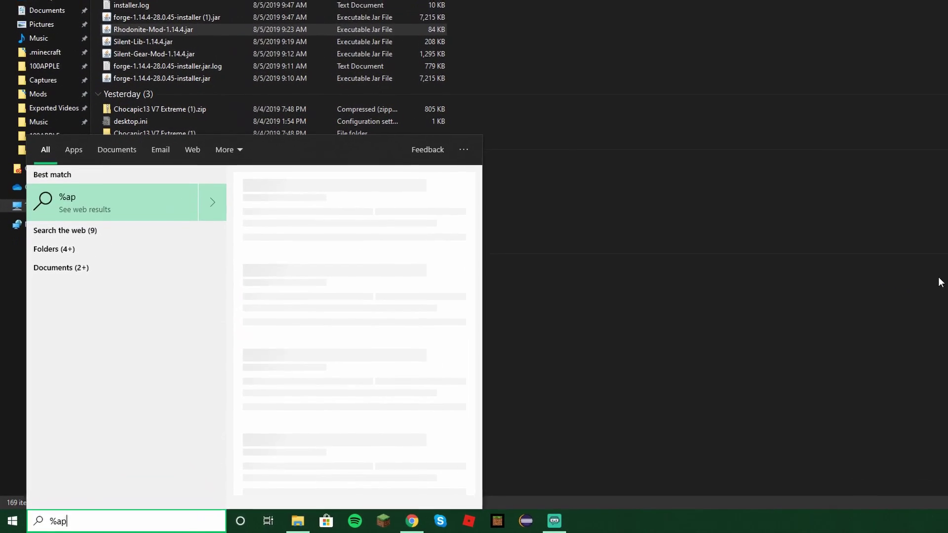
pyautogui.write('pdata$')
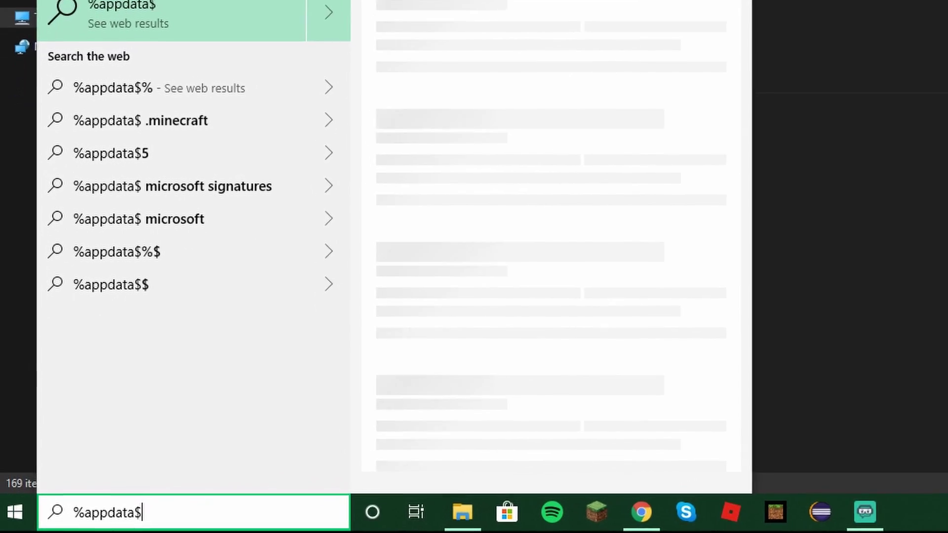
pyautogui.press('BackSpace')
pyautogui.write('%')
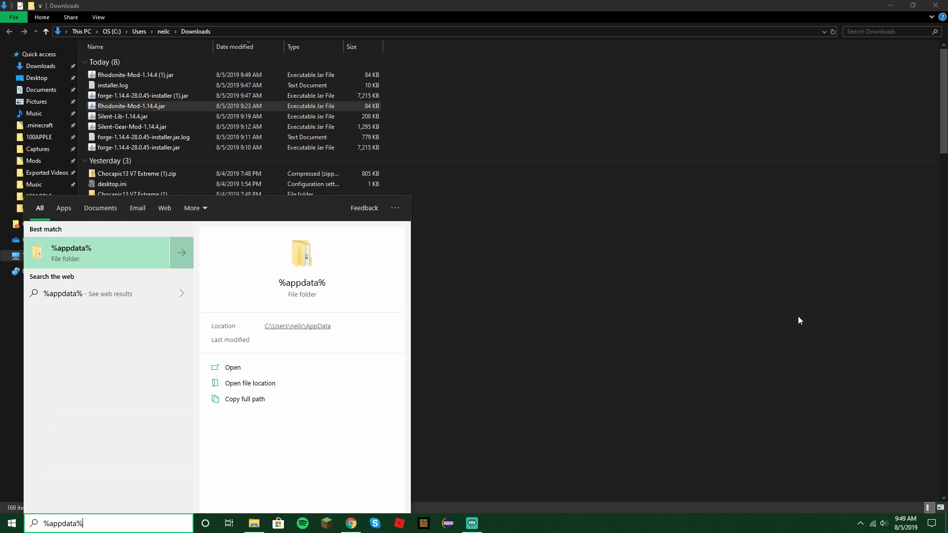
pyautogui.press('Return')
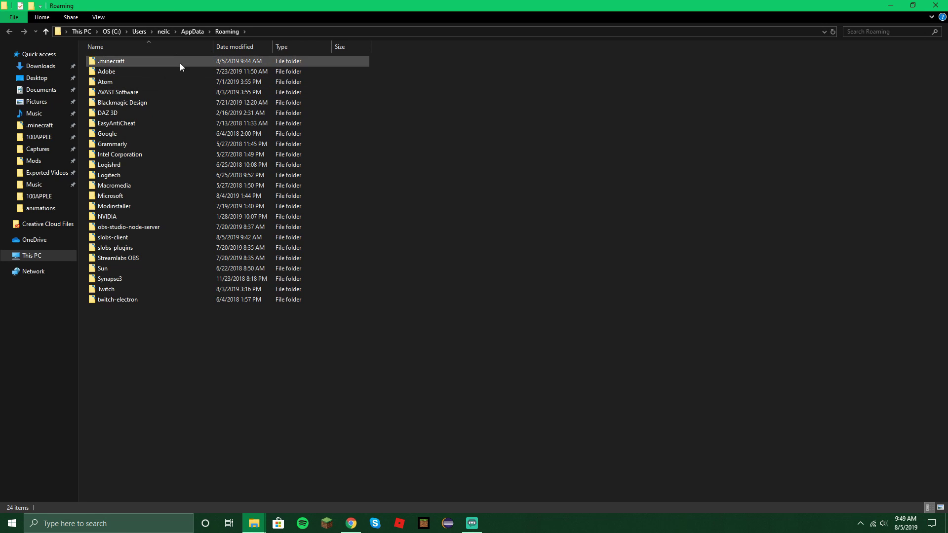
# Open .minecraft\mods and paste Rhodonite-Mod-1.14.4.jar into it.
pyautogui.doubleClick(128, 58)
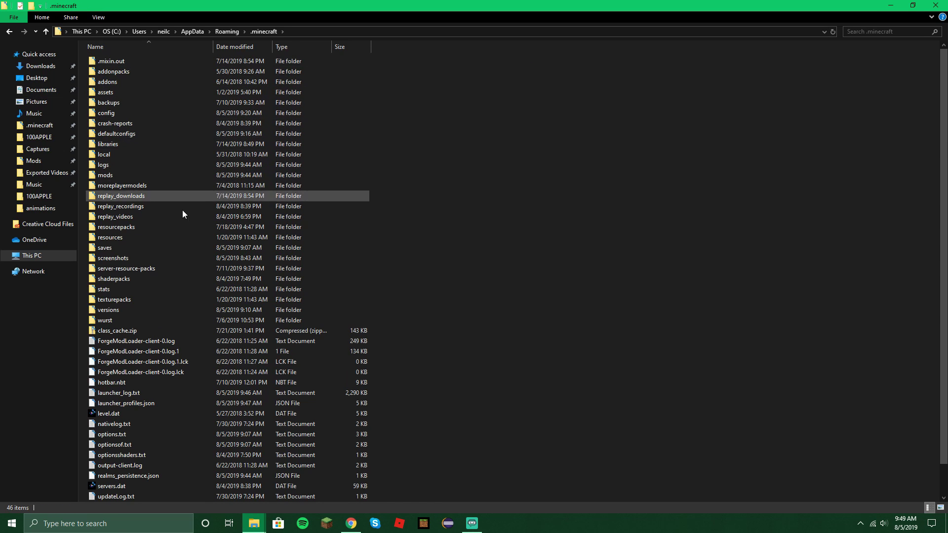
pyautogui.click(182, 216)
pyautogui.click(405, 232)
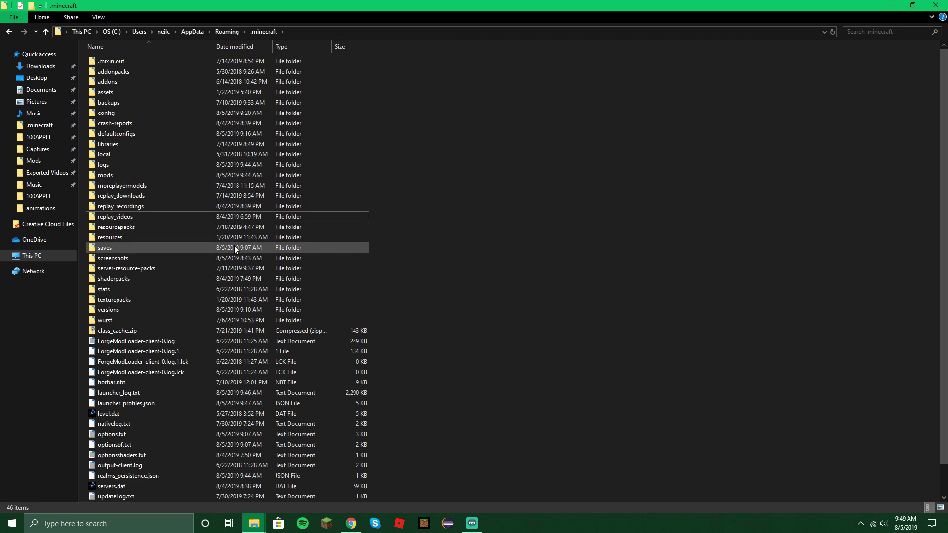
pyautogui.doubleClick(147, 175)
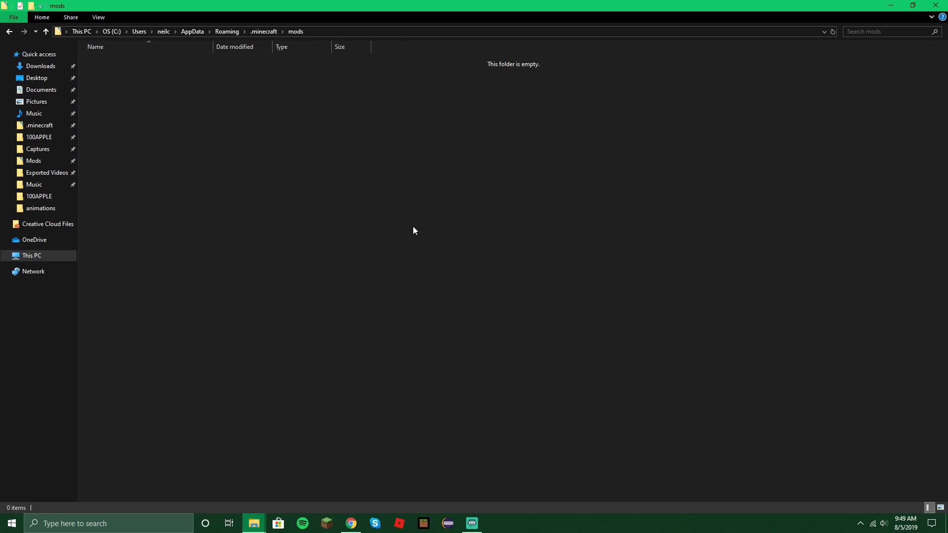
pyautogui.hotkey('ctrl', 'v')
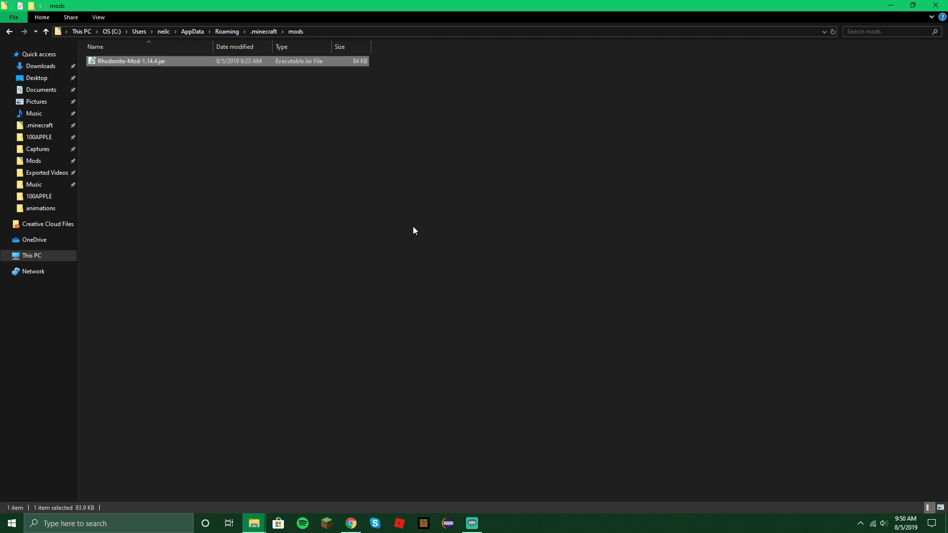
pyautogui.click(365, 239)
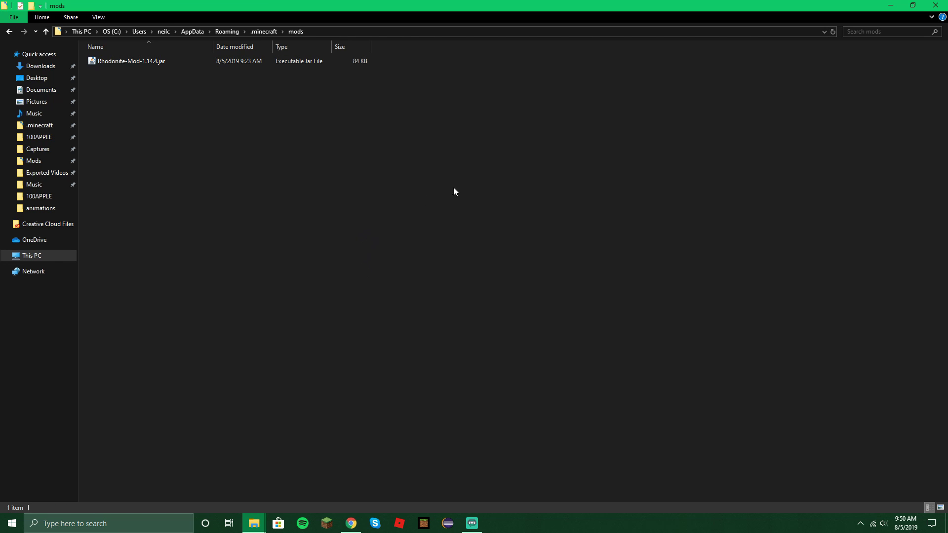
# Close Explorer and Chrome, then create a new 1.14.4 installation in the launcher.
pyautogui.click(935, 5)
pyautogui.click(935, 6)
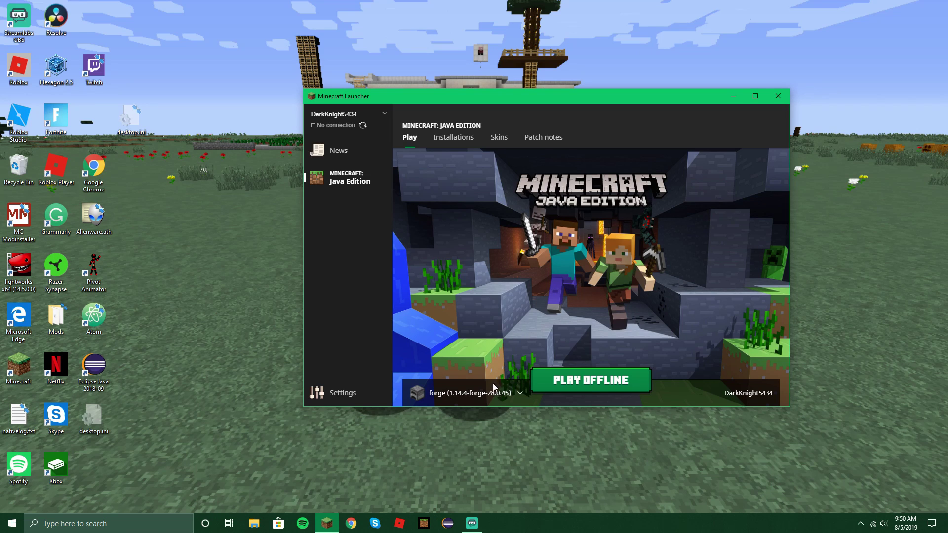
pyautogui.click(455, 138)
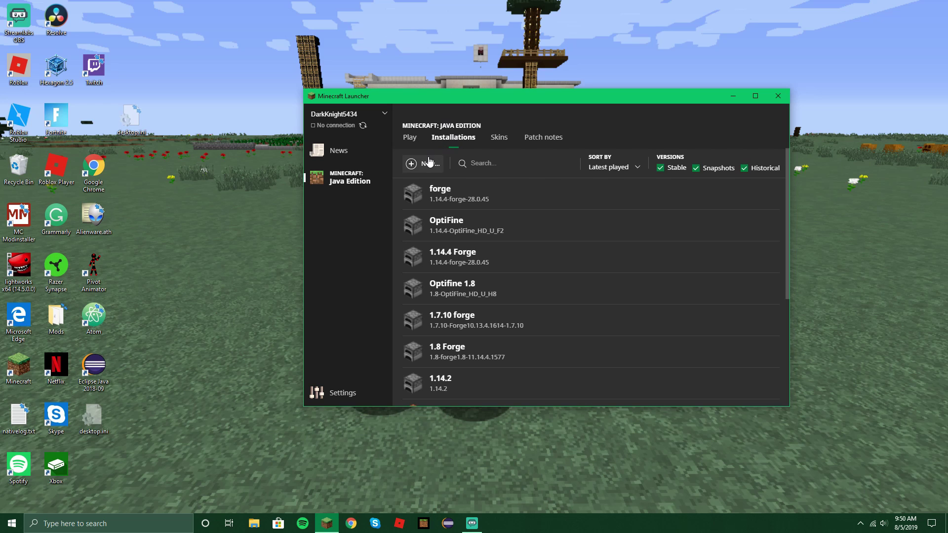
pyautogui.click(411, 163)
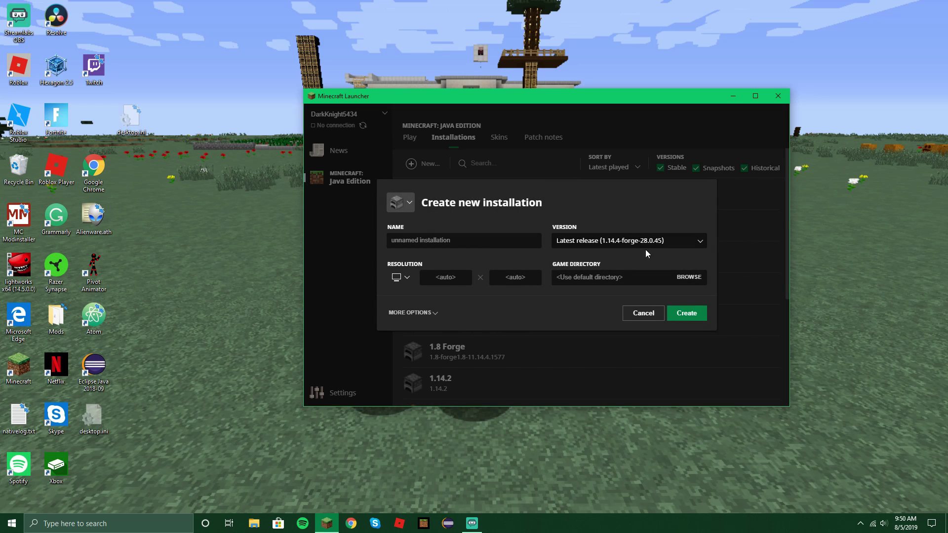
pyautogui.click(487, 237)
pyautogui.write('ewewertretert')
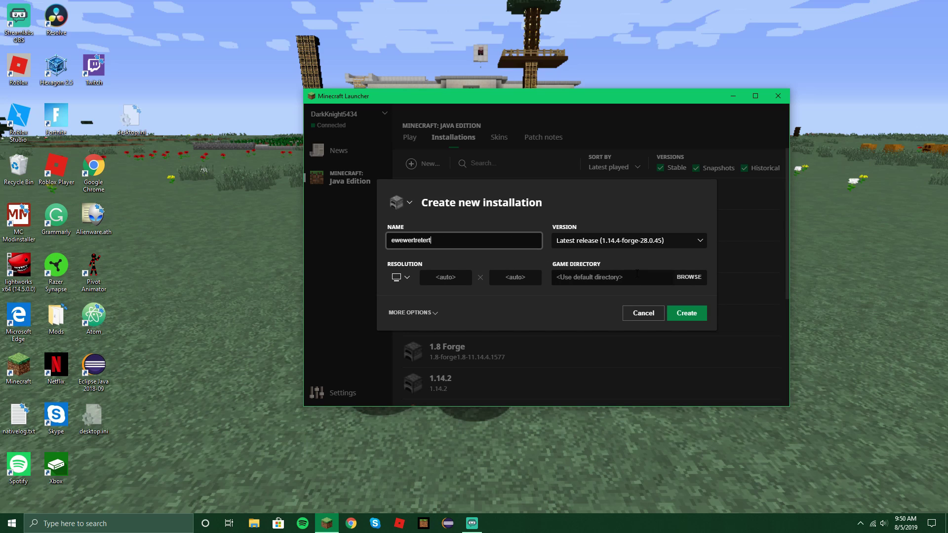
pyautogui.click(685, 314)
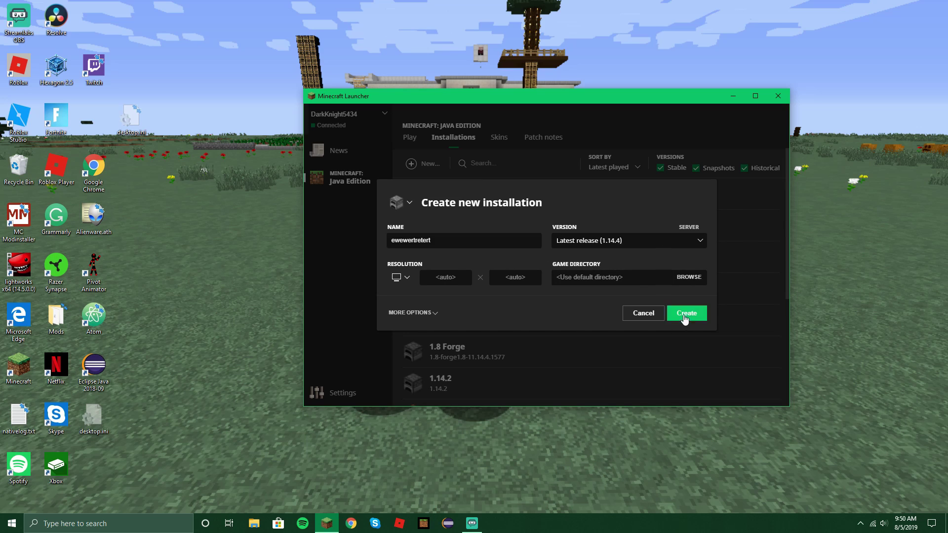
# On the Play screen, select the forge 1.14.4-forge-28.0.45 profile for launching.
pyautogui.click(410, 138)
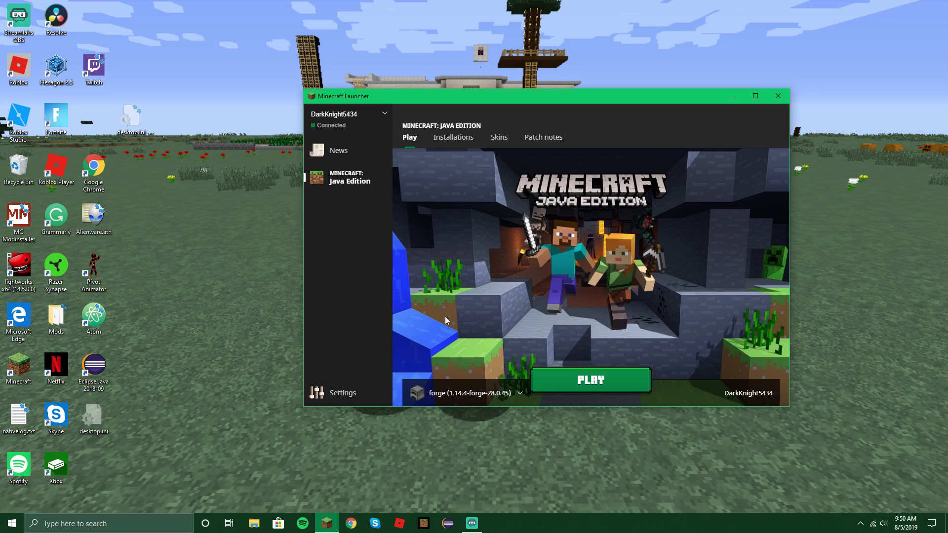
pyautogui.click(480, 390)
pyautogui.scroll(-3, 475, 323)
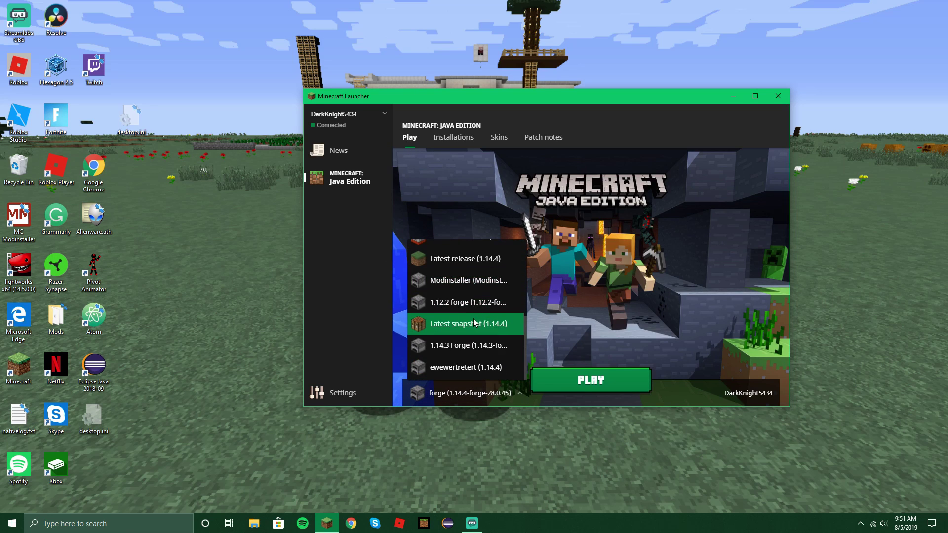
pyautogui.click(460, 368)
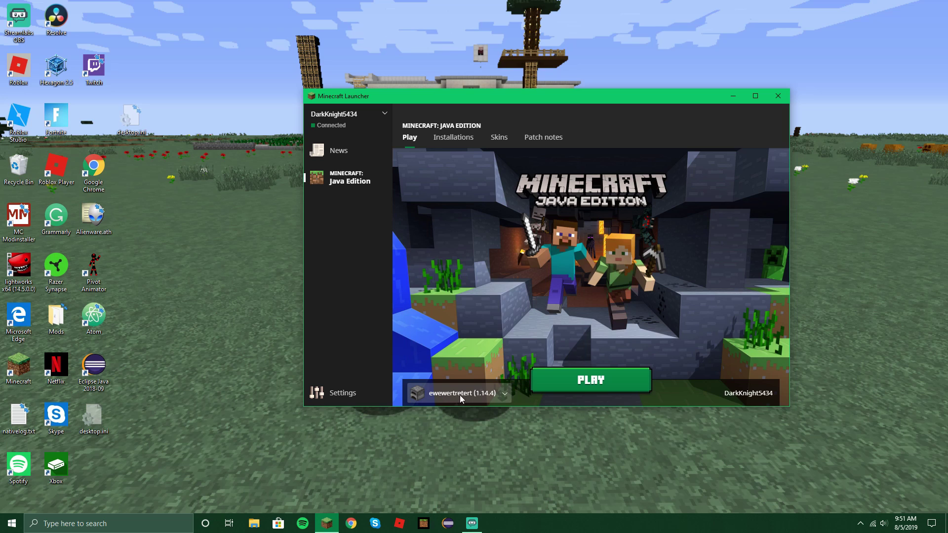
pyautogui.click(492, 397)
pyautogui.scroll(-5, 493, 342)
pyautogui.scroll(5, 493, 342)
pyautogui.click(472, 278)
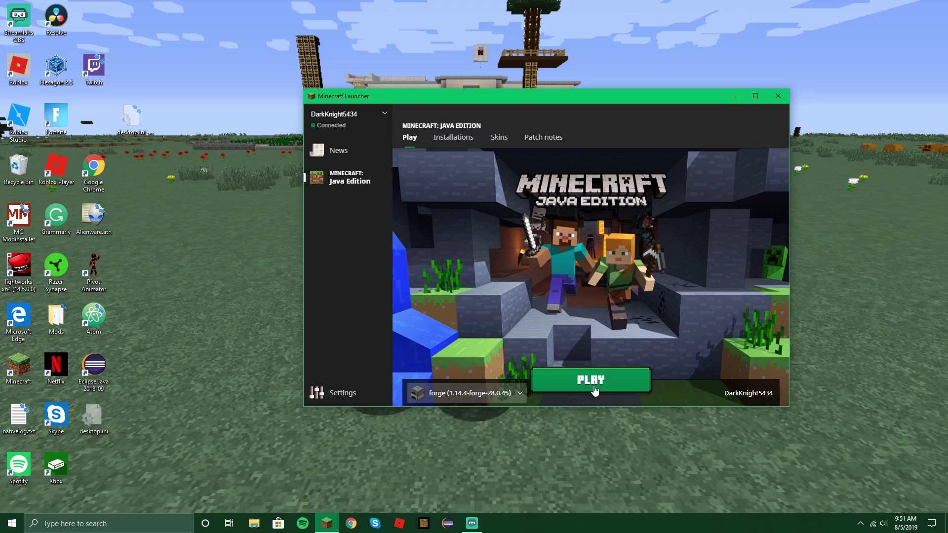
# Launch the Forge game and show the Rhodonite tab on page 2 of the creative inventory.
pyautogui.click(593, 390)
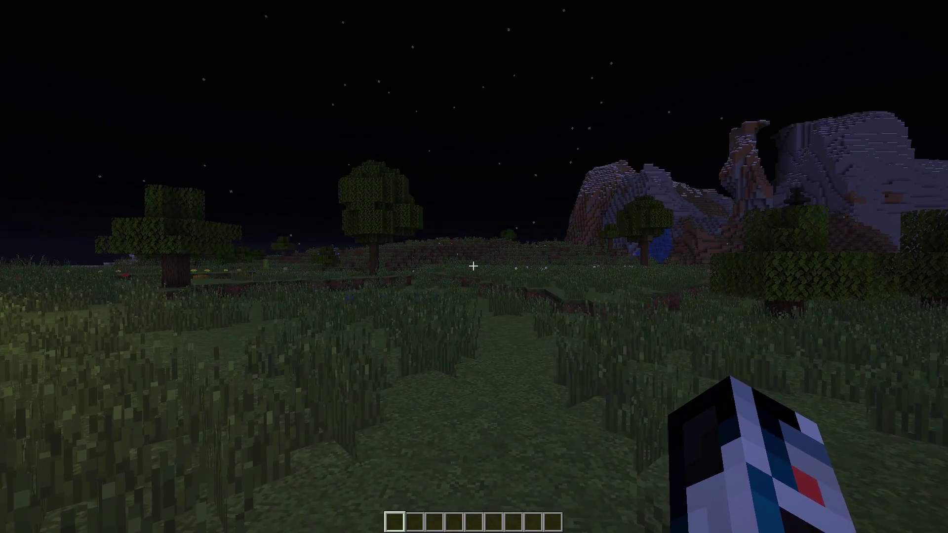
pyautogui.press('e')
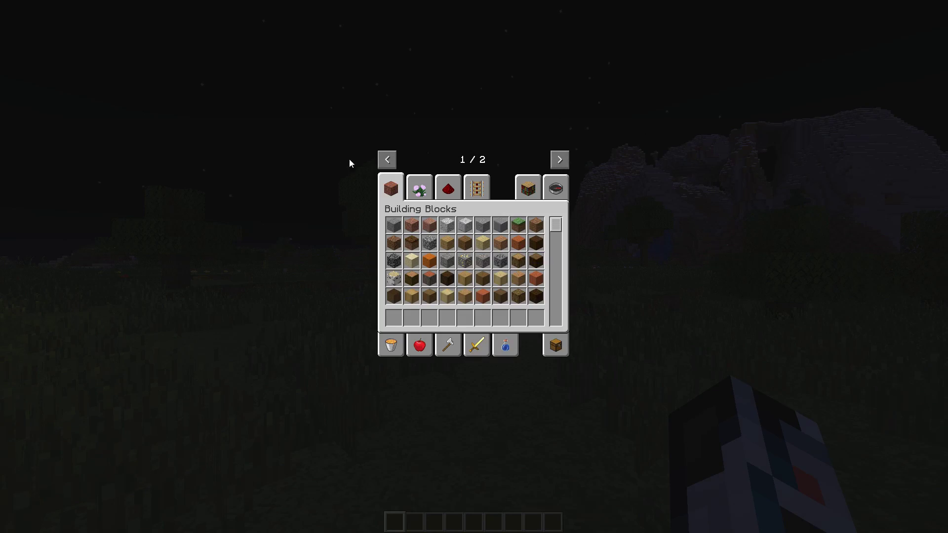
pyautogui.click(560, 161)
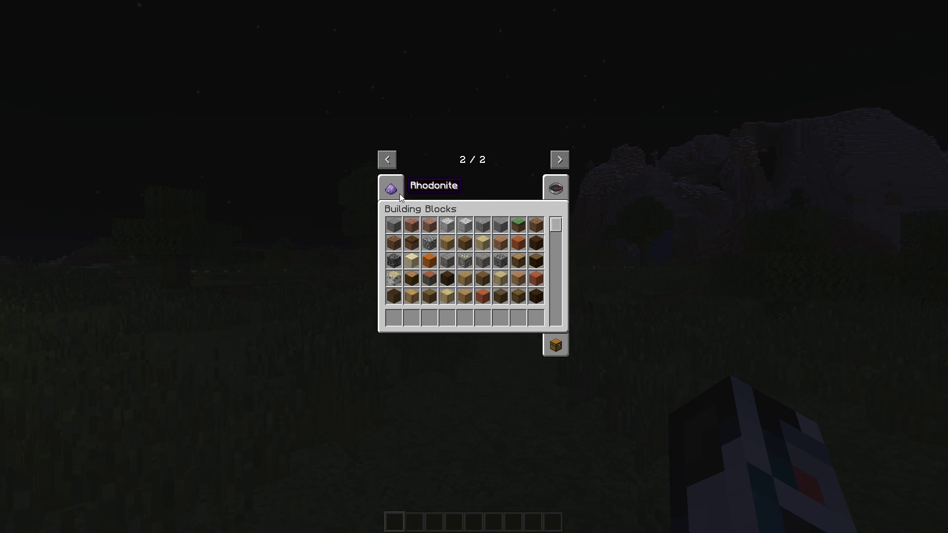
pyautogui.click(400, 194)
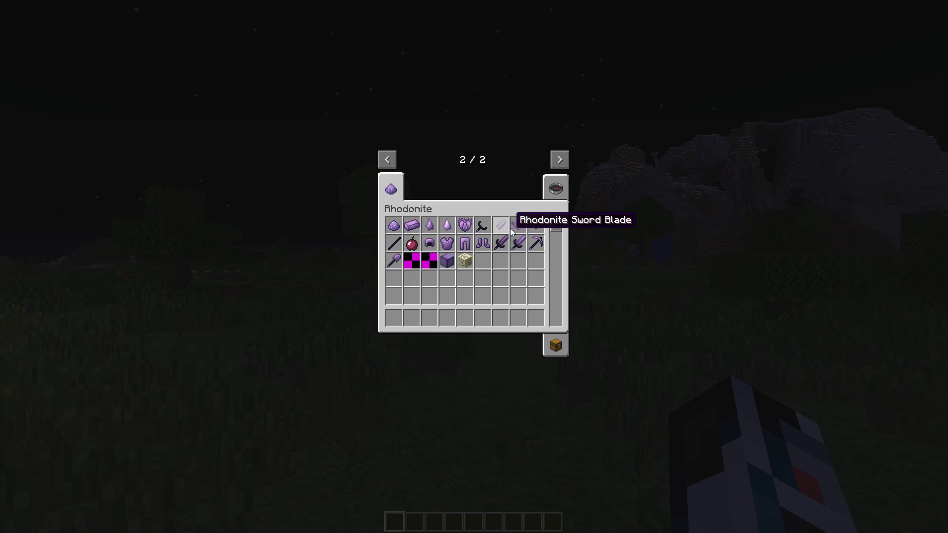
# Put the Rhodonite Sword, Leggings and Boots into the hotbar, sword in the first slot.
pyautogui.click(517, 242)
pyautogui.click(402, 322)
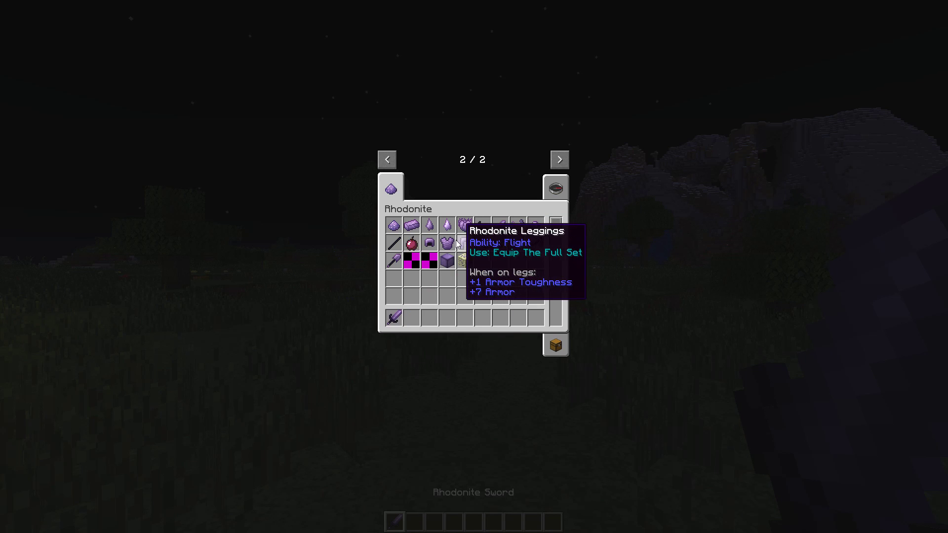
pyautogui.click(462, 323)
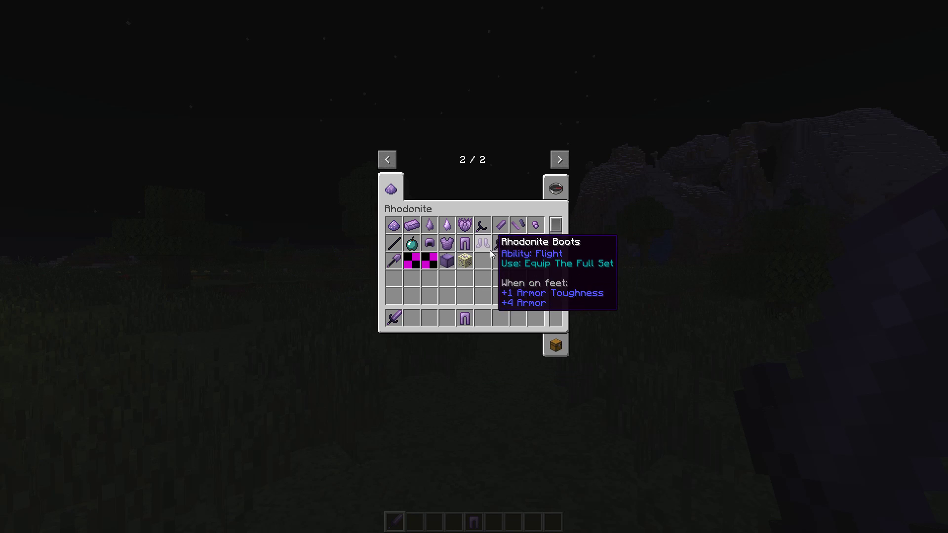
pyautogui.click(490, 250)
pyautogui.click(482, 319)
# Add the Rhodonite Chestplate and Helmet to the hotbar, discarding a missing-texture item.
pyautogui.click(447, 243)
pyautogui.click(447, 319)
pyautogui.click(429, 259)
pyautogui.click(429, 243)
pyautogui.click(429, 243)
pyautogui.click(429, 318)
# Equip the Rhodonite helmet, chestplate, leggings and boots in the survival inventory's armour slots.
pyautogui.press('e')
pyautogui.press('e')
pyautogui.click(556, 345)
pyautogui.keyDown('shift'); pyautogui.click(483, 318); pyautogui.keyUp('shift')
pyautogui.keyDown('shift'); pyautogui.click(465, 318); pyautogui.keyUp('shift')
pyautogui.keyDown('shift'); pyautogui.click(447, 318); pyautogui.keyUp('shift')
pyautogui.keyDown('shift'); pyautogui.click(430, 318); pyautogui.keyUp('shift')
pyautogui.press('e')
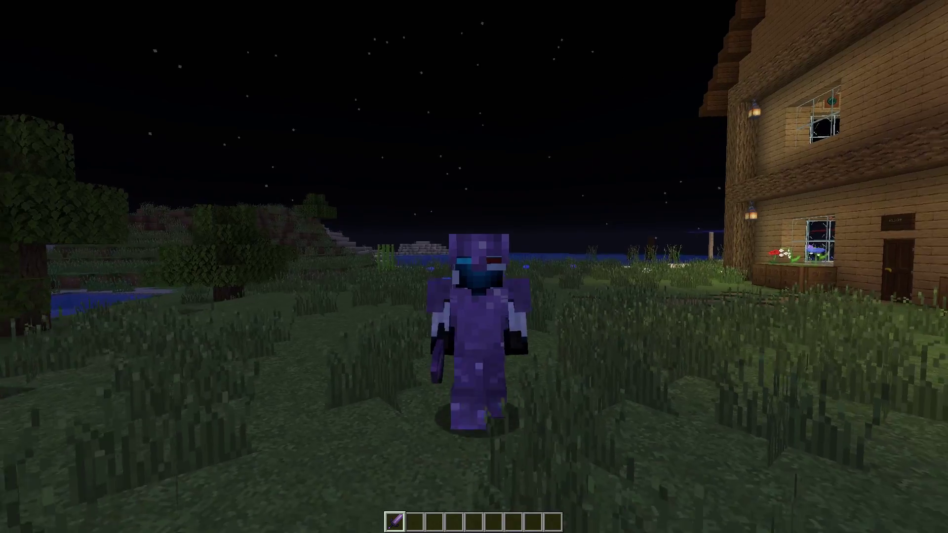